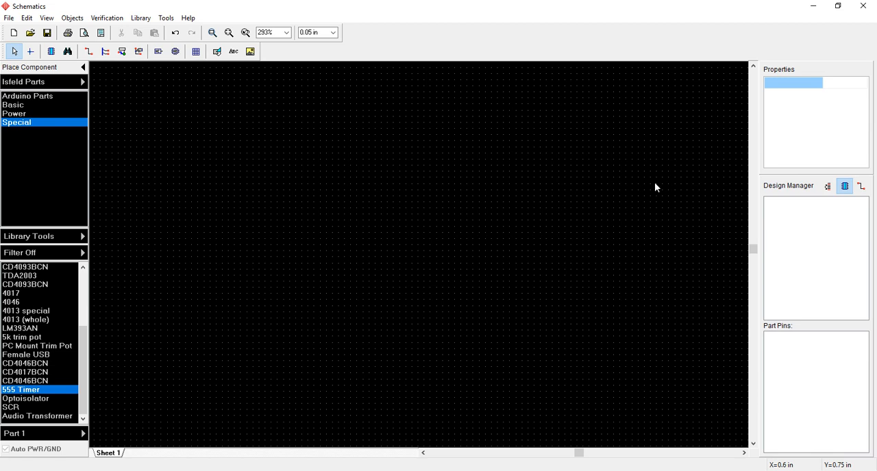
{"action": "left_click", "coordinate": [135, 19]}
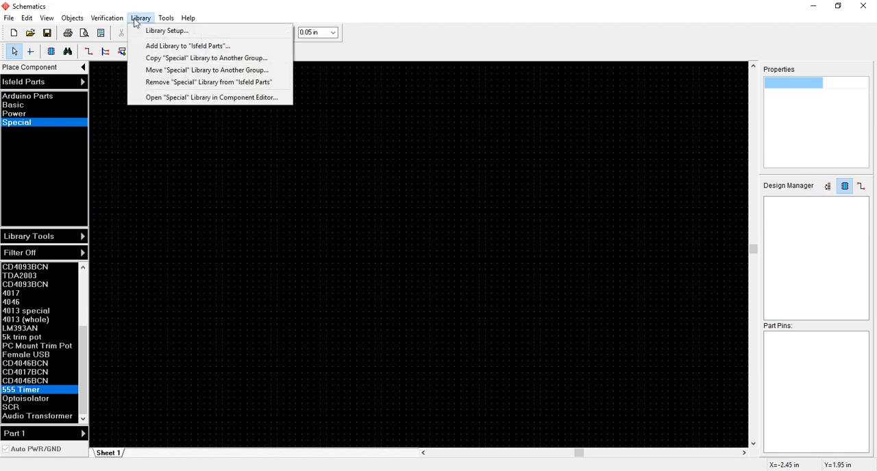
{"action": "left_click", "coordinate": [55, 98]}
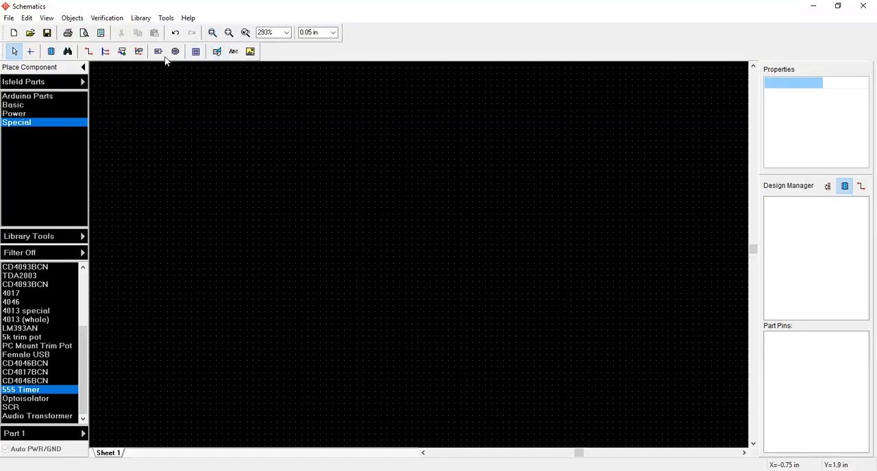
{"action": "left_click", "coordinate": [31, 97]}
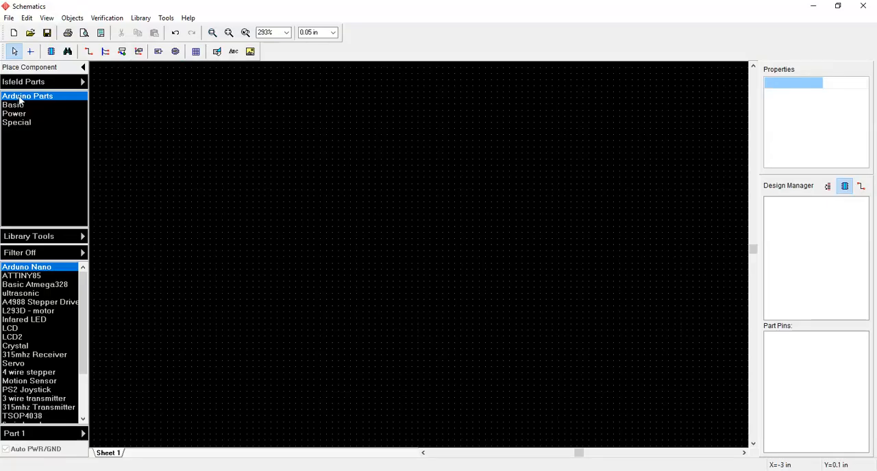
- Place the first-listed, tall 555 Timer variant from the Special library on the empty sheet
{"action": "left_click", "coordinate": [18, 124]}
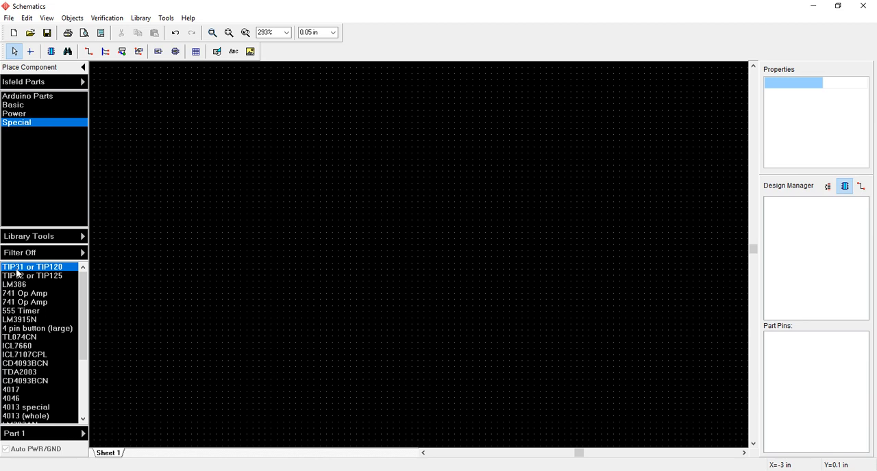
{"action": "left_click", "coordinate": [26, 309]}
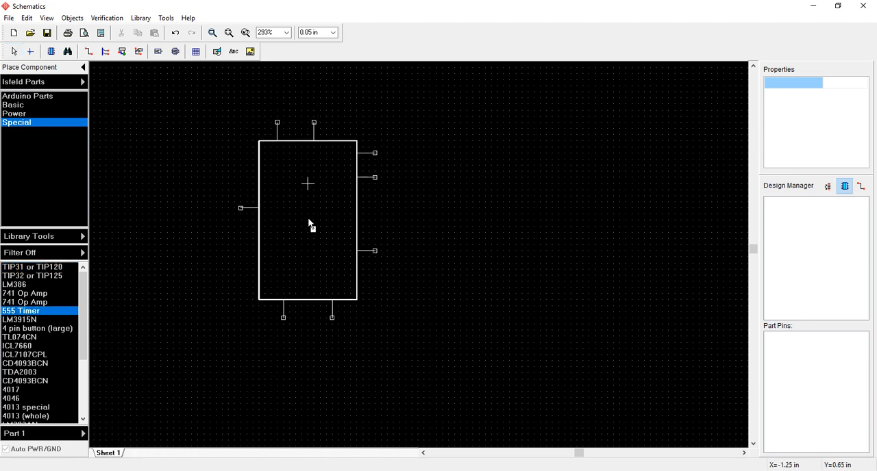
{"action": "left_click", "coordinate": [309, 226]}
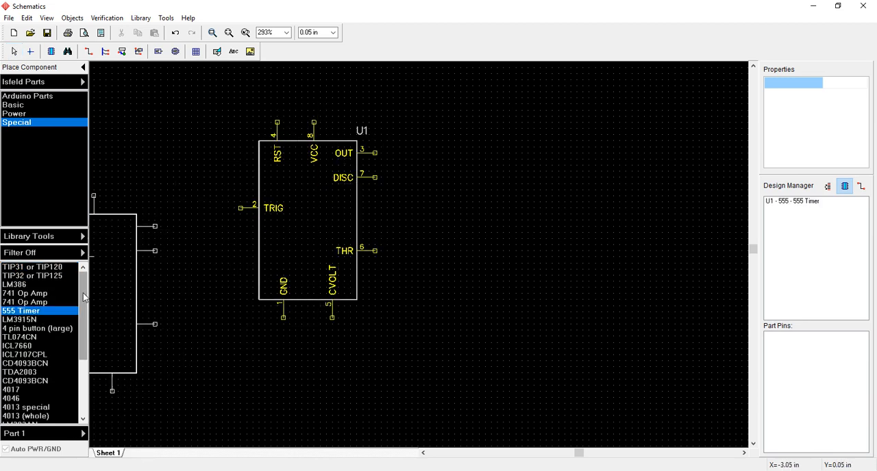
- Place the other 555 Timer variant, with DISC, THR, TRIG and GND along one side, to the right of the tall timer
{"action": "scroll", "coordinate": [90, 342], "scroll_direction": "down", "scroll_amount": 3}
{"action": "scroll", "coordinate": [90, 341], "scroll_direction": "down", "scroll_amount": 1}
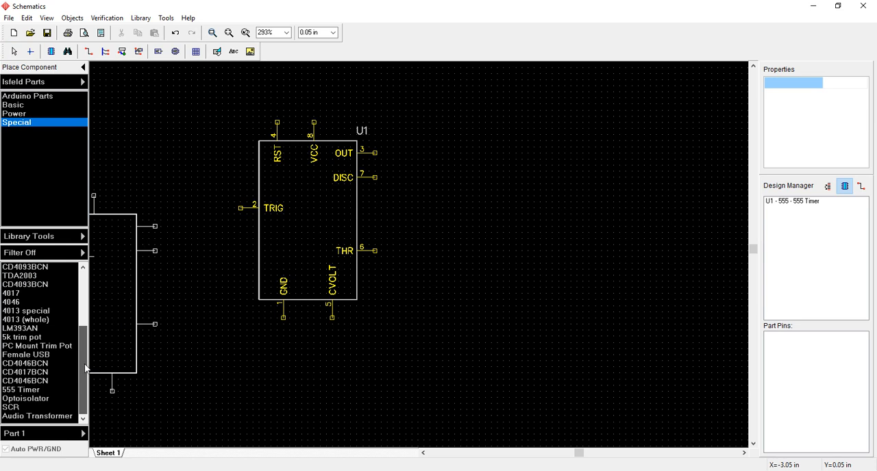
{"action": "left_click", "coordinate": [20, 389]}
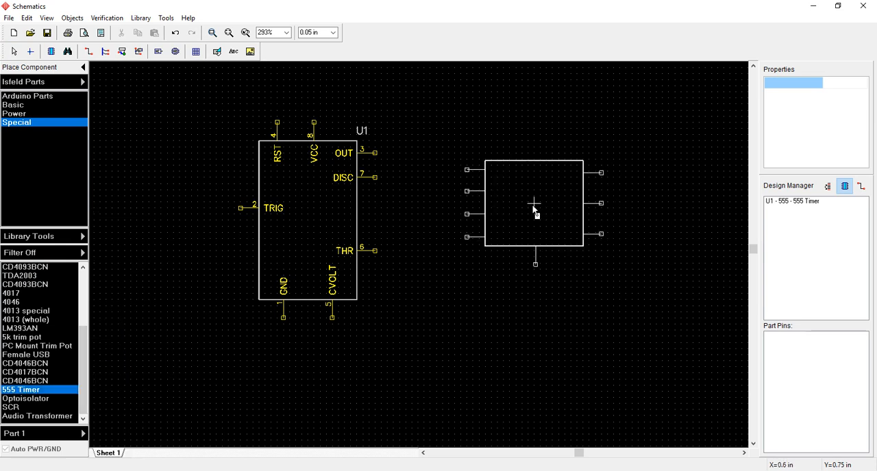
{"action": "left_click", "coordinate": [534, 209]}
{"action": "key", "text": "Escape"}
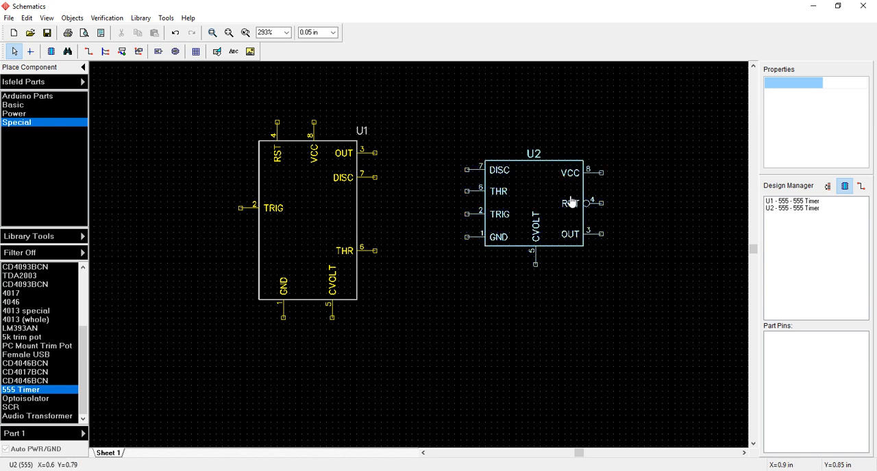
- Delete the tall 555 timer U1 from the schematic
{"action": "left_click", "coordinate": [308, 199]}
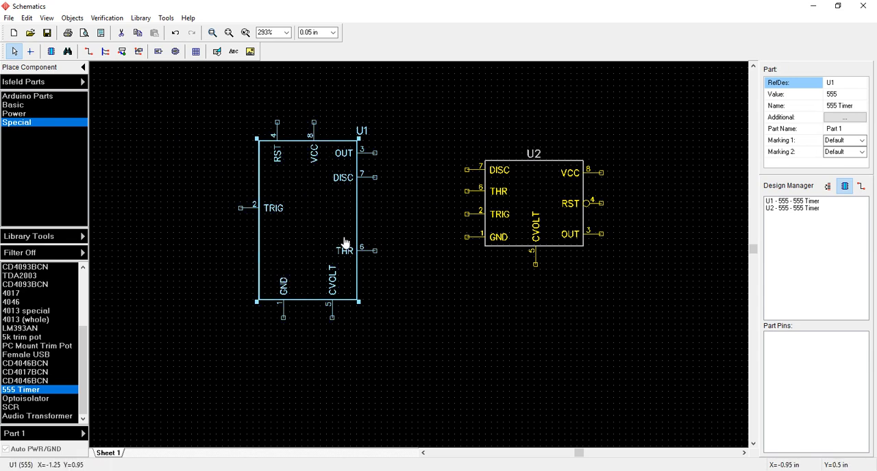
{"action": "key", "text": "Delete"}
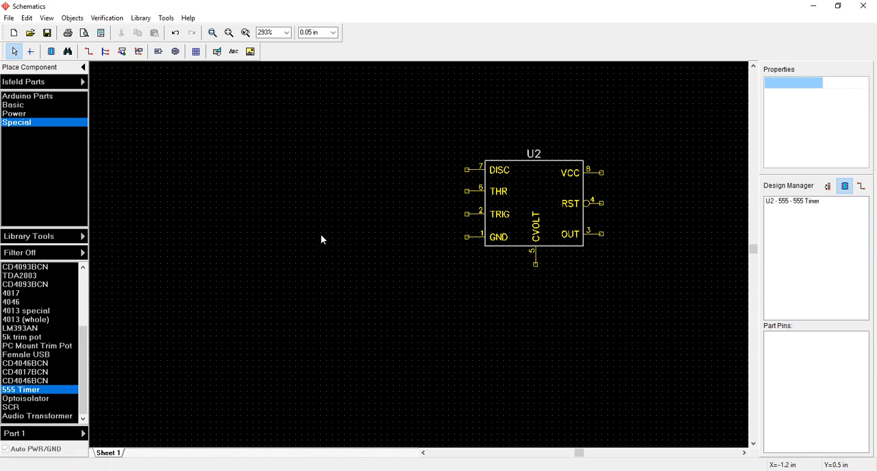
- Place one BATTERY from the Basic library above the 555 timer
{"action": "scroll", "coordinate": [602, 184], "scroll_direction": "up", "scroll_amount": 2}
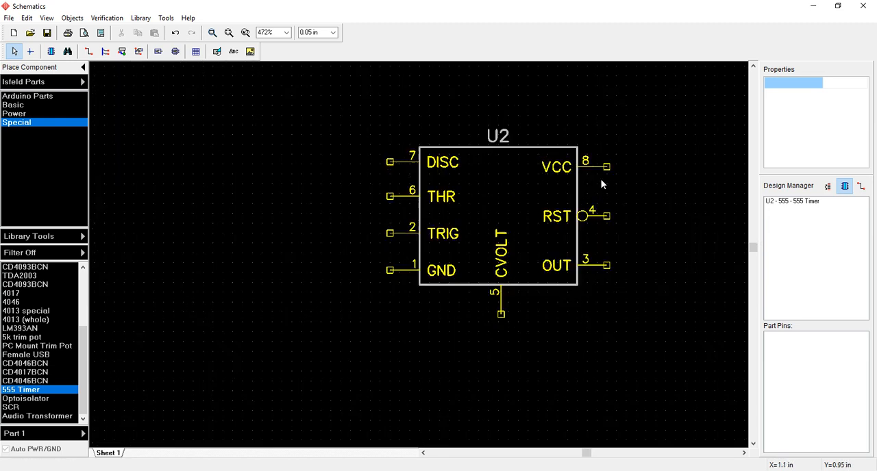
{"action": "scroll", "coordinate": [589, 187], "scroll_direction": "up", "scroll_amount": 1}
{"action": "scroll", "coordinate": [562, 196], "scroll_direction": "down", "scroll_amount": 3}
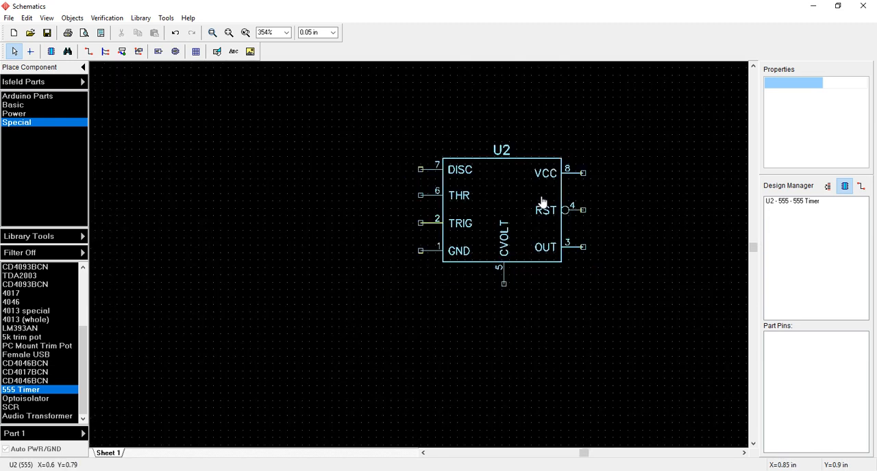
{"action": "middle_click_drag", "start_coordinate": [362, 220], "coordinate": [315, 229]}
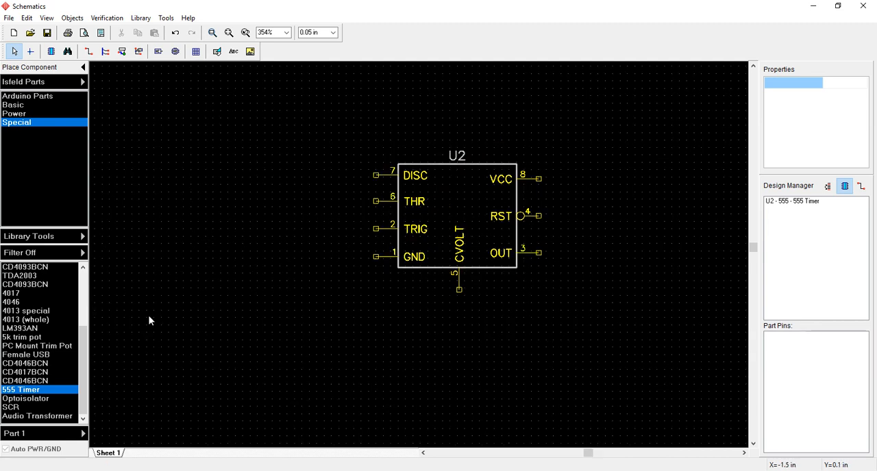
{"action": "left_click", "coordinate": [456, 470]}
{"action": "left_click", "coordinate": [14, 105]}
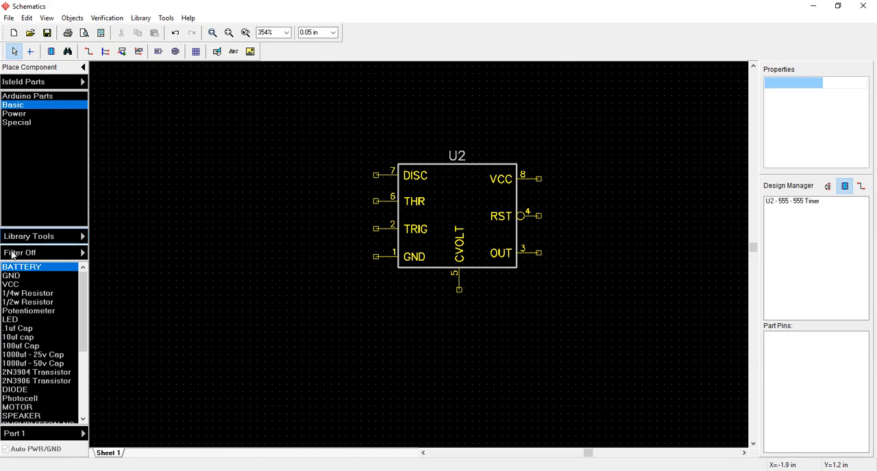
{"action": "left_click", "coordinate": [20, 268]}
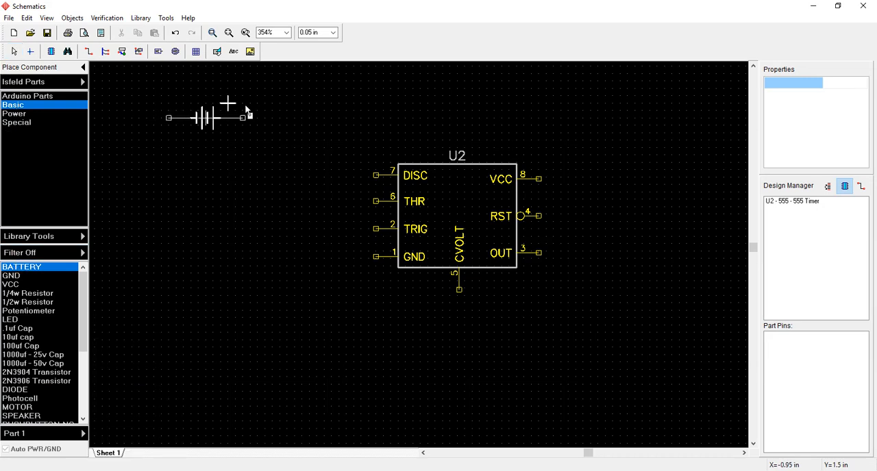
{"action": "middle_click_drag", "start_coordinate": [277, 175], "coordinate": [268, 220]}
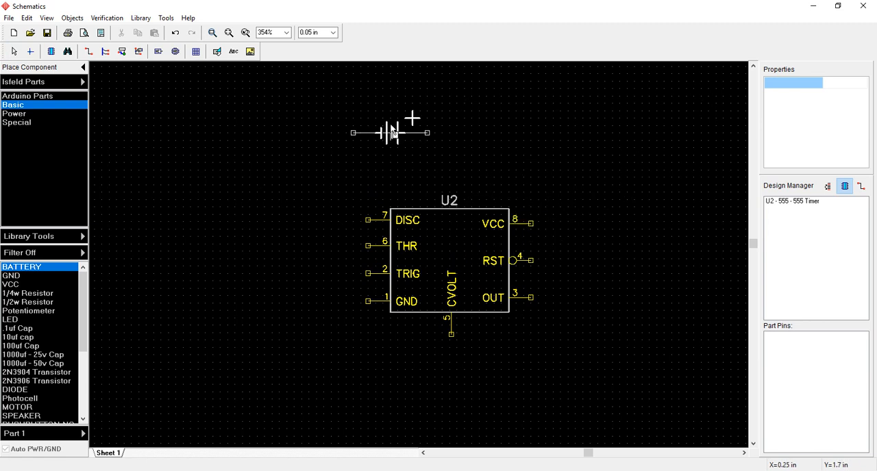
{"action": "left_click", "coordinate": [352, 121]}
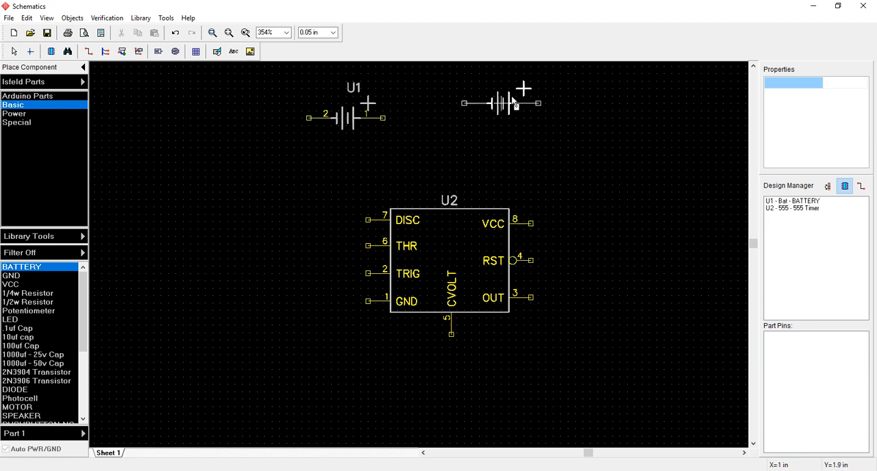
{"action": "key", "text": "Escape"}
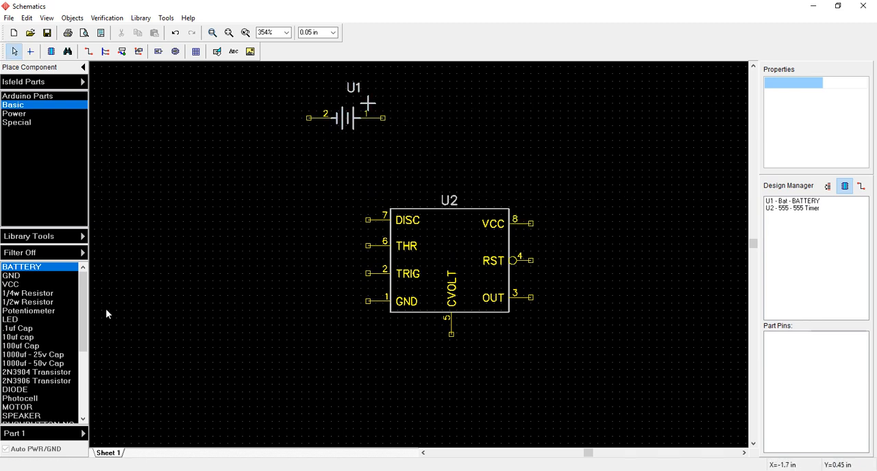
- Place one GND symbol from the Basic library below the 555 timer
{"action": "left_click", "coordinate": [6, 277]}
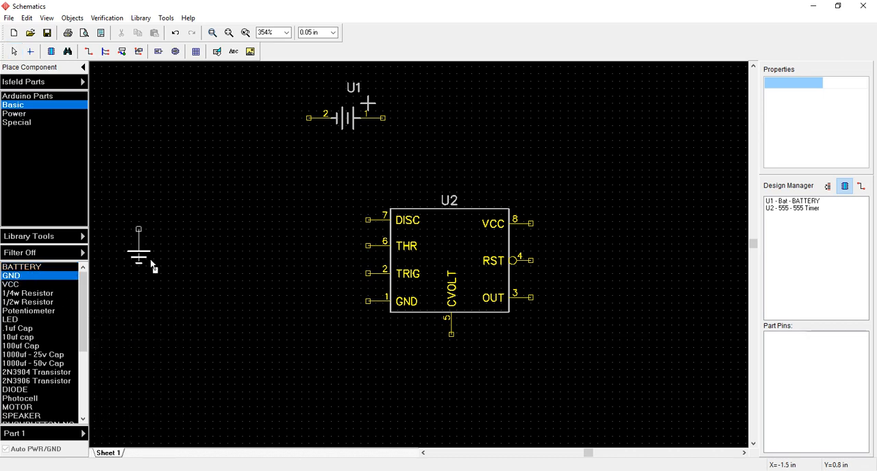
{"action": "middle_click_drag", "start_coordinate": [211, 271], "coordinate": [199, 235]}
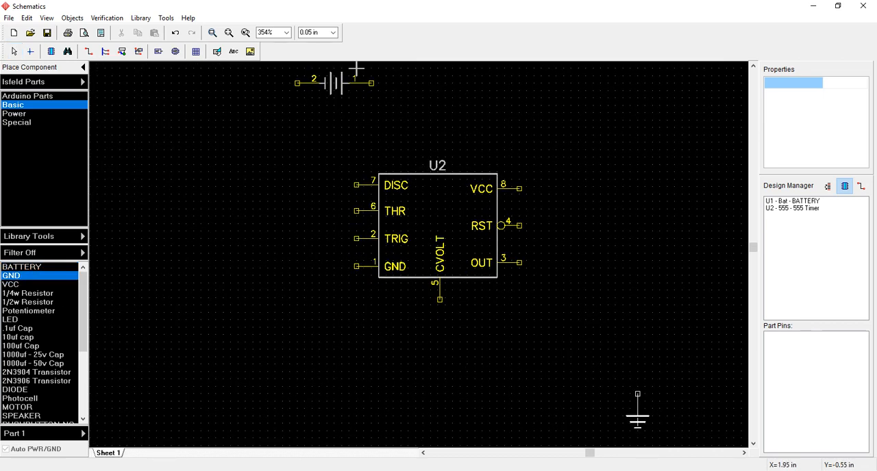
{"action": "left_click", "coordinate": [534, 470]}
{"action": "scroll", "coordinate": [409, 303], "scroll_direction": "down", "scroll_amount": 2}
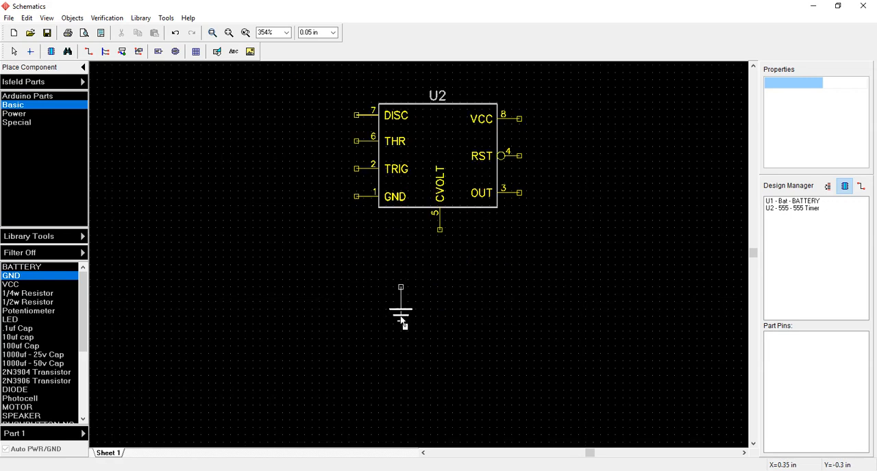
{"action": "left_click", "coordinate": [403, 366]}
{"action": "scroll", "coordinate": [420, 370], "scroll_direction": "up", "scroll_amount": 1}
{"action": "scroll", "coordinate": [428, 377], "scroll_direction": "down", "scroll_amount": 2}
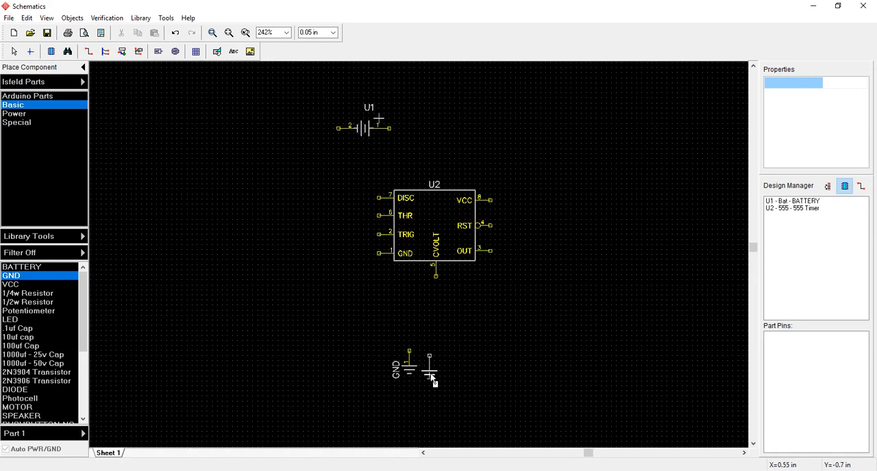
{"action": "key", "text": "Escape"}
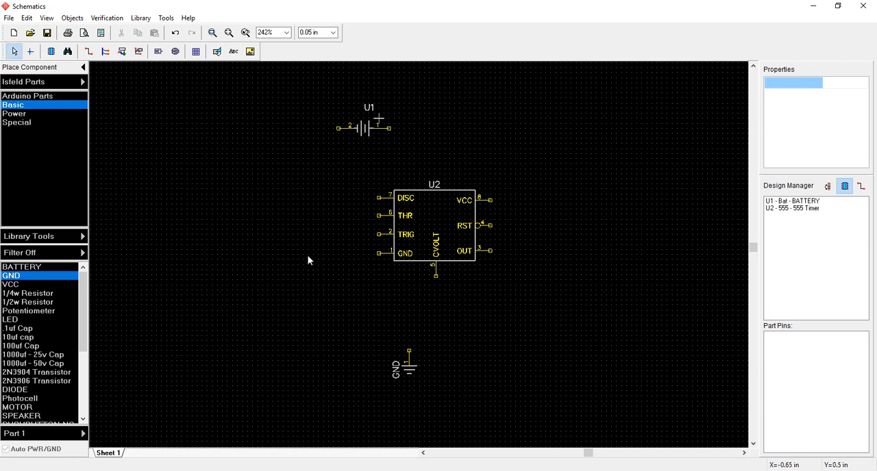
- Place a VCC symbol to the left of the 555 timer and delete it again
{"action": "left_click", "coordinate": [29, 285]}
{"action": "left_click", "coordinate": [241, 251]}
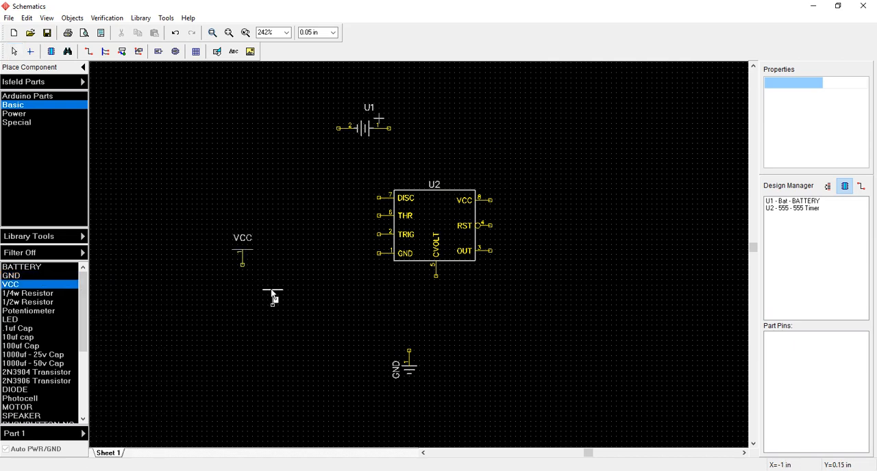
{"action": "key", "text": "Escape"}
{"action": "left_click_drag", "start_coordinate": [204, 212], "coordinate": [308, 300]}
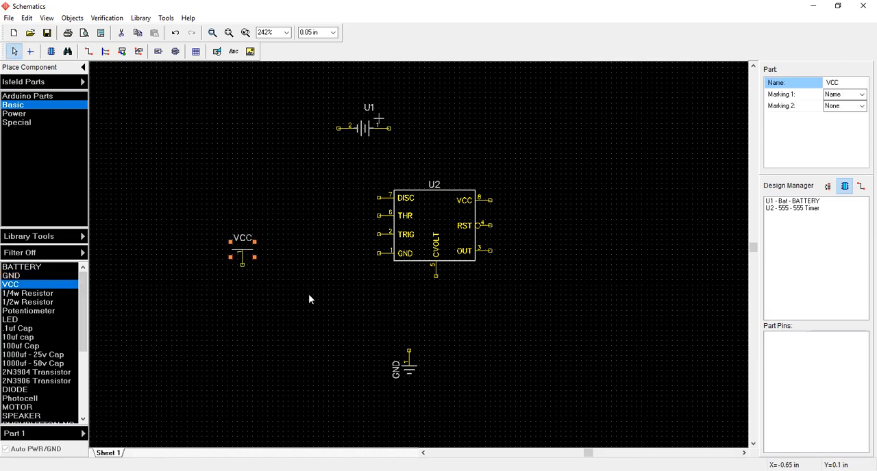
{"action": "key", "text": "Delete"}
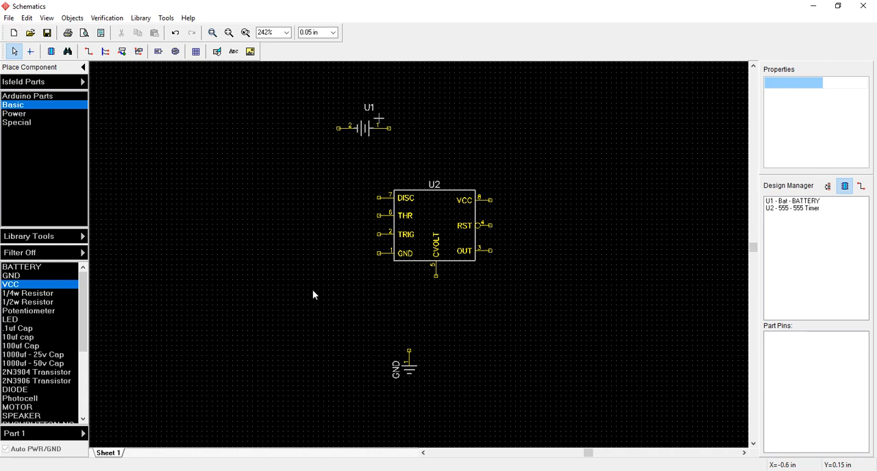
- Rotate the battery U1 through four quarter turns and deselect it
{"action": "left_click", "coordinate": [364, 133]}
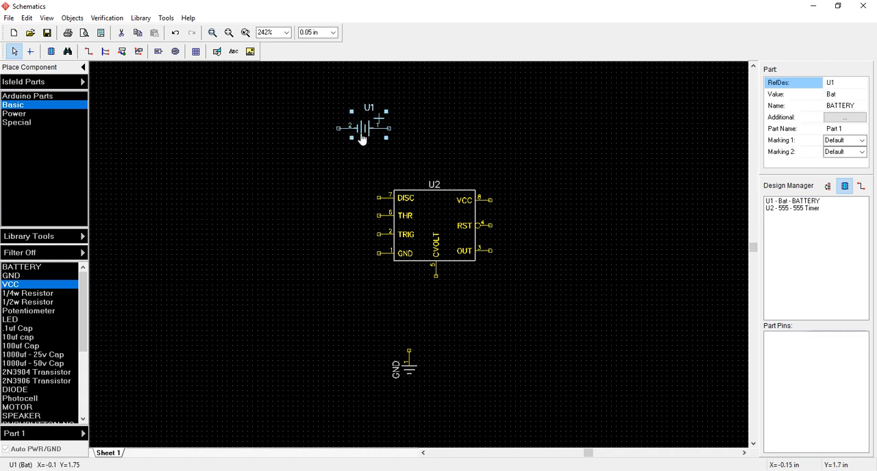
{"action": "key", "text": "r"}
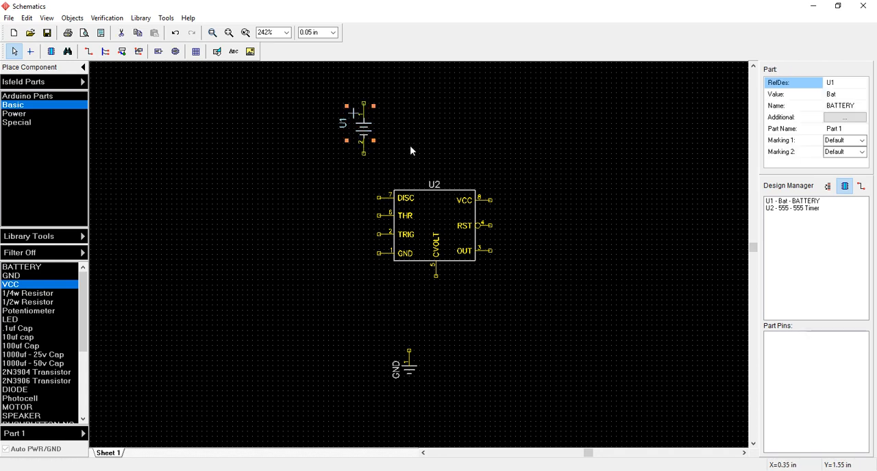
{"action": "key", "text": "r"}
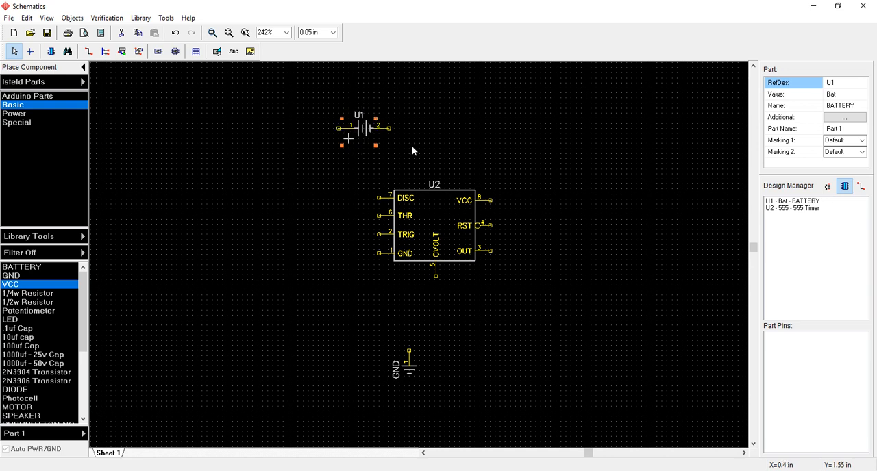
{"action": "key", "text": "r"}
{"action": "key", "text": "r"}
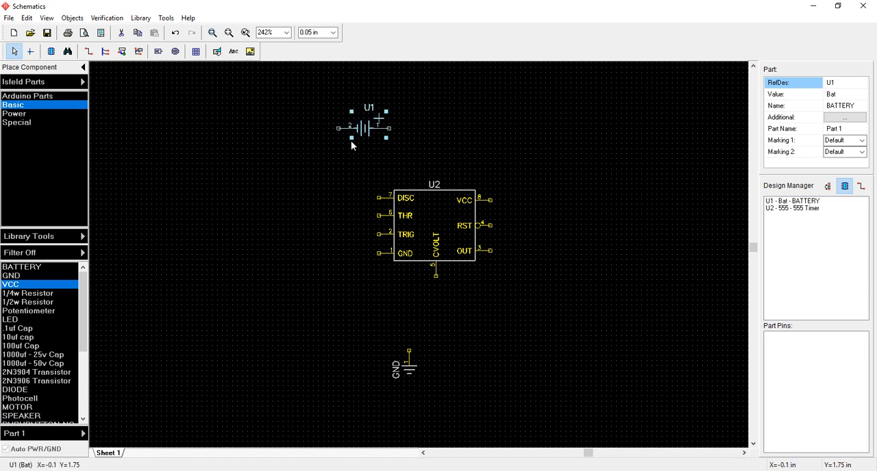
{"action": "left_click", "coordinate": [300, 222]}
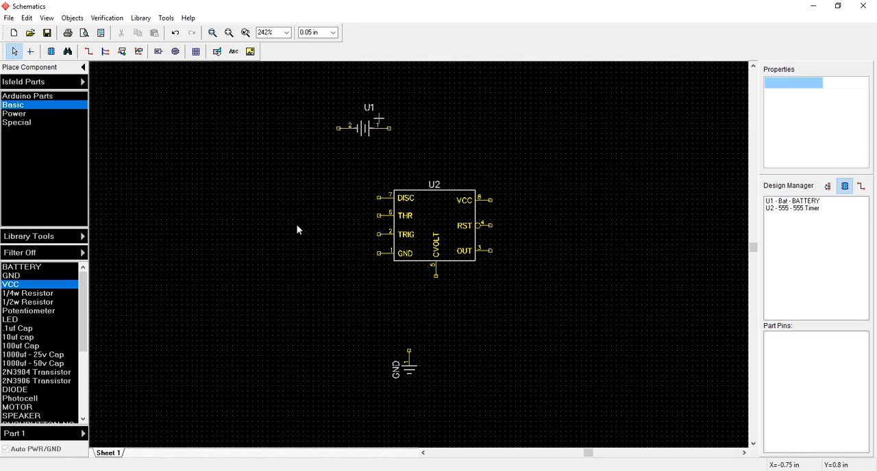
- Place a SWITCH-NO from the Basic library to the right of the battery, level with its terminals
{"action": "key", "text": "alt+Tab"}
{"action": "left_click_drag", "start_coordinate": [83, 301], "coordinate": [86, 369]}
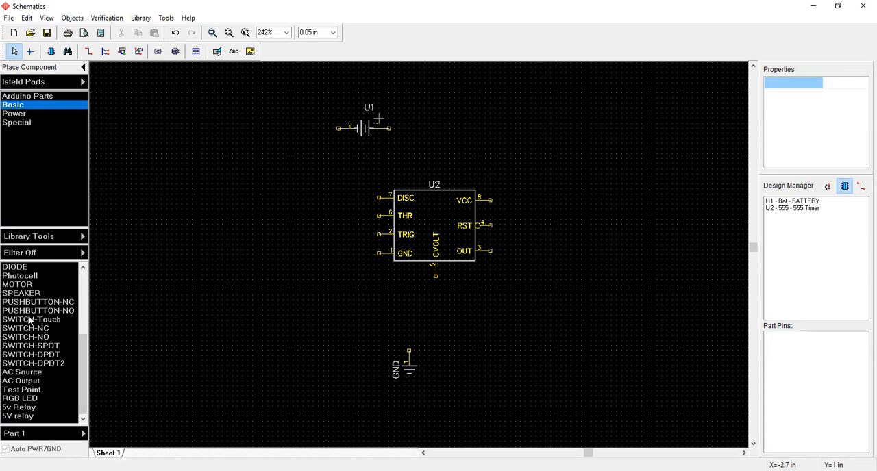
{"action": "left_click", "coordinate": [26, 337]}
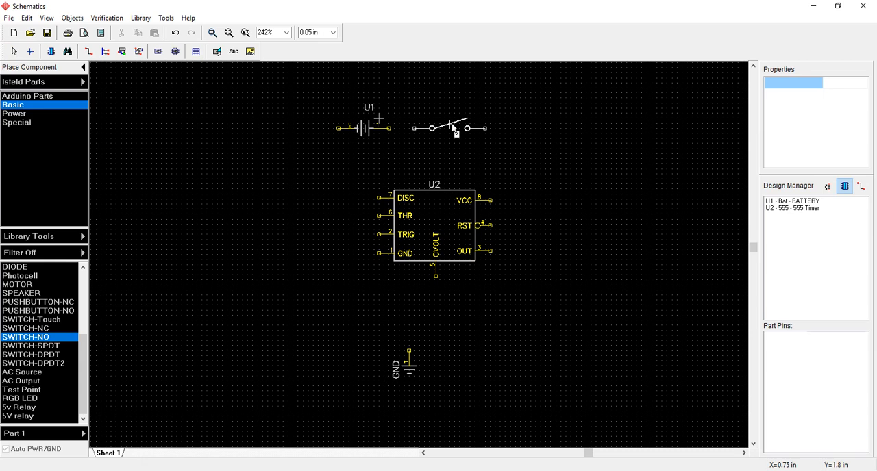
{"action": "left_click", "coordinate": [454, 130]}
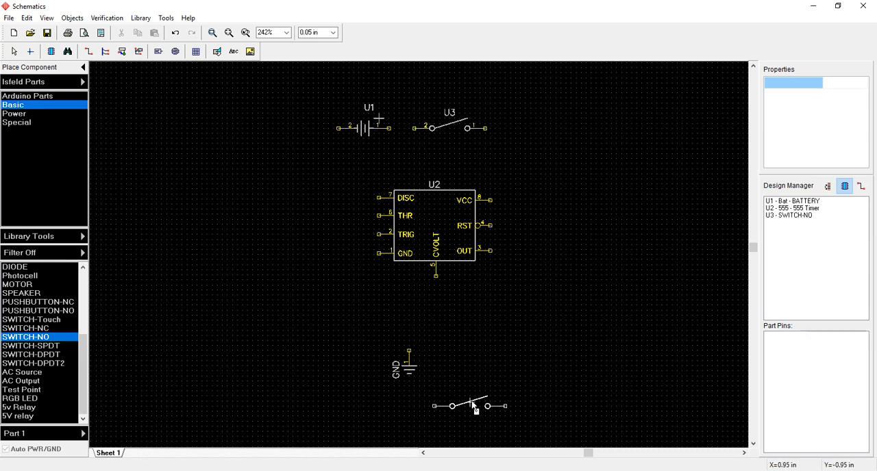
- Wire the battery's pin 2 to the GND symbol and its pin 1 to pin 2 of the switch
{"action": "key", "text": "Escape"}
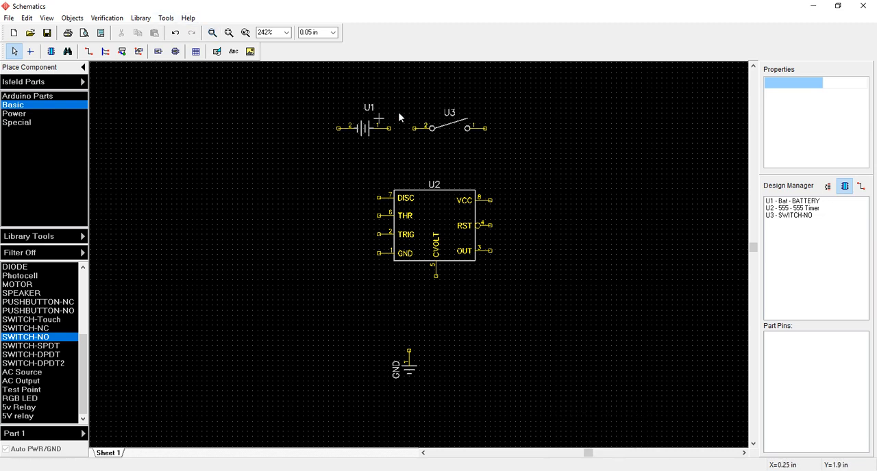
{"action": "left_click", "coordinate": [89, 54]}
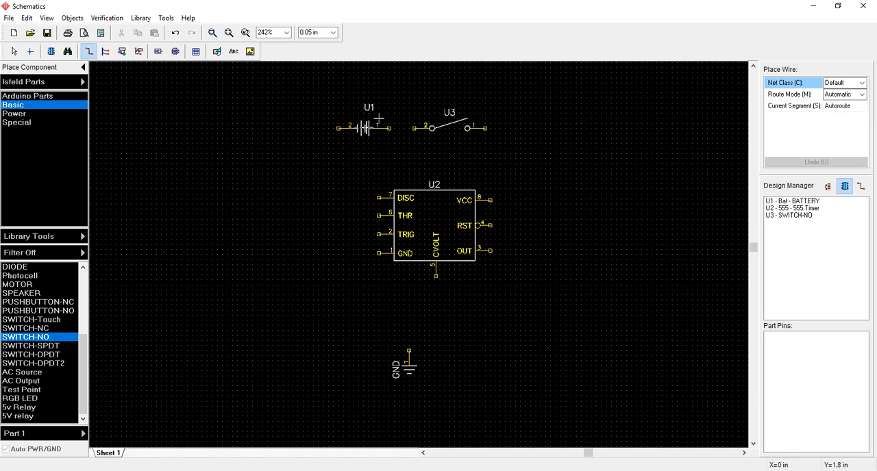
{"action": "left_click", "coordinate": [335, 128]}
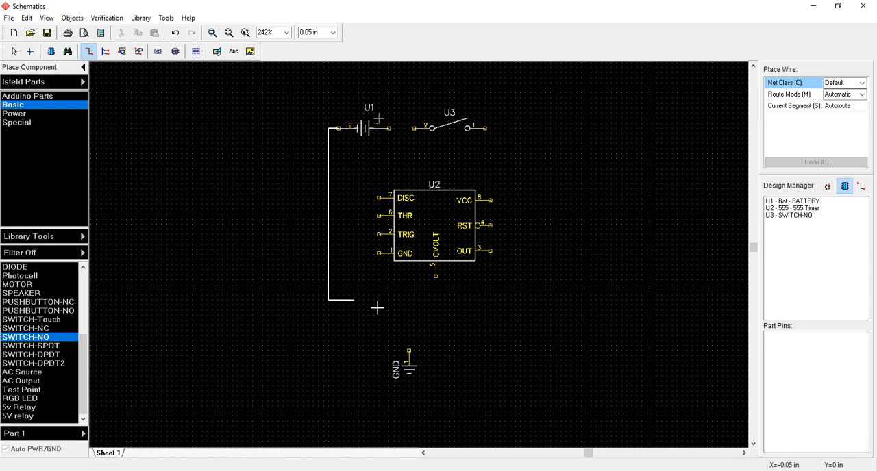
{"action": "left_click", "coordinate": [409, 350]}
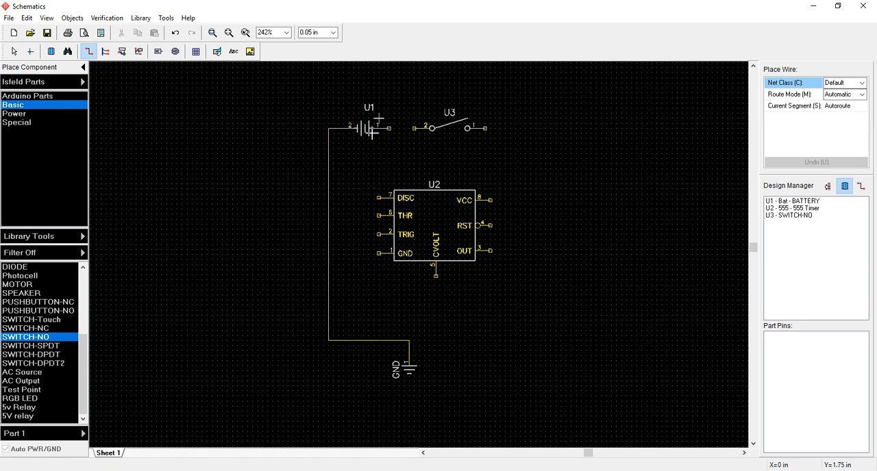
{"action": "left_click", "coordinate": [391, 129]}
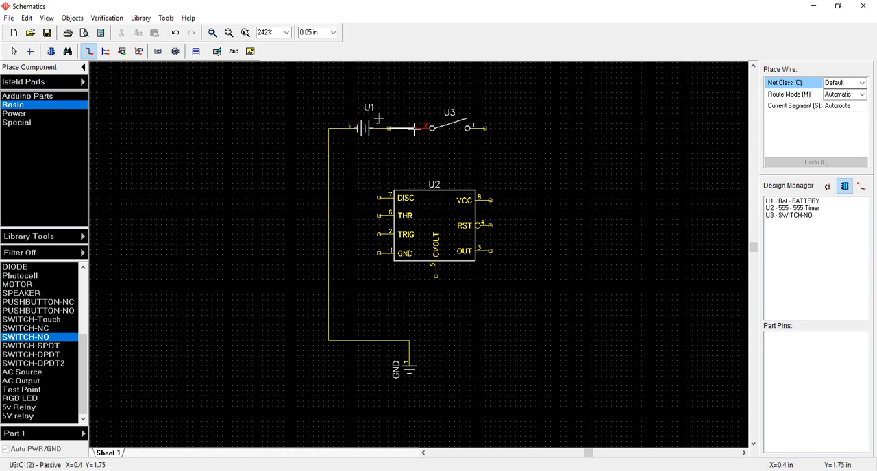
{"action": "left_click", "coordinate": [414, 128]}
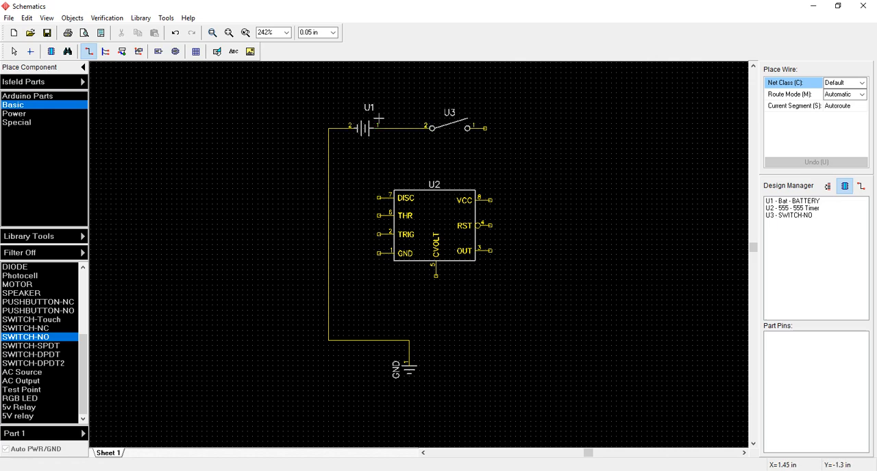
- Wire pin 1 of the switch to the 555 timer's VCC pin and branch that wire to the RST pin, following the Word reference schematic
{"action": "key", "text": "alt+Tab"}
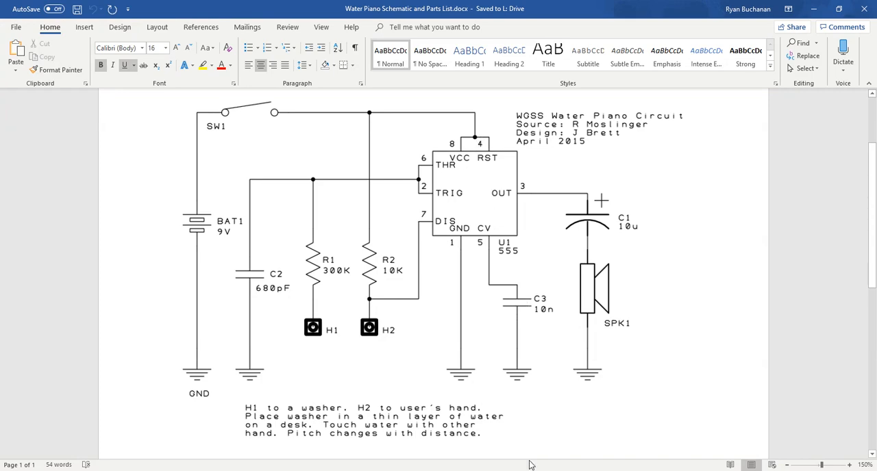
{"action": "key", "text": "alt+Tab"}
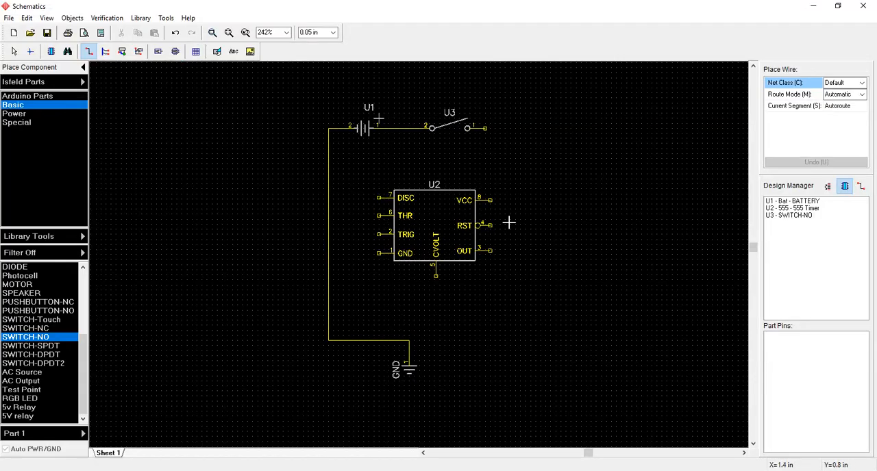
{"action": "scroll", "coordinate": [519, 215], "scroll_direction": "down", "scroll_amount": 1}
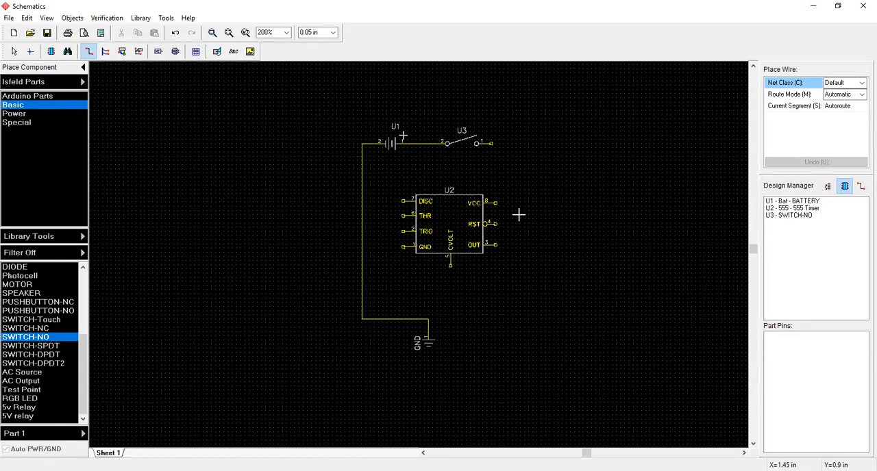
{"action": "scroll", "coordinate": [518, 215], "scroll_direction": "up", "scroll_amount": 3}
{"action": "left_click", "coordinate": [470, 88]}
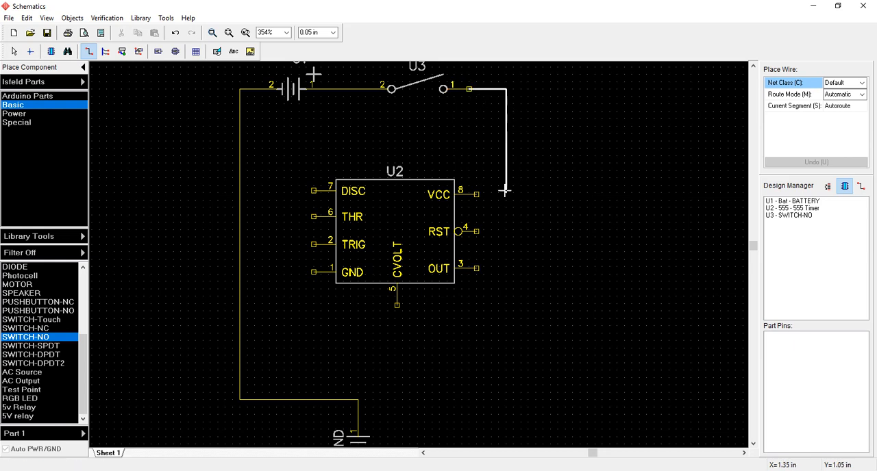
{"action": "left_click", "coordinate": [478, 194]}
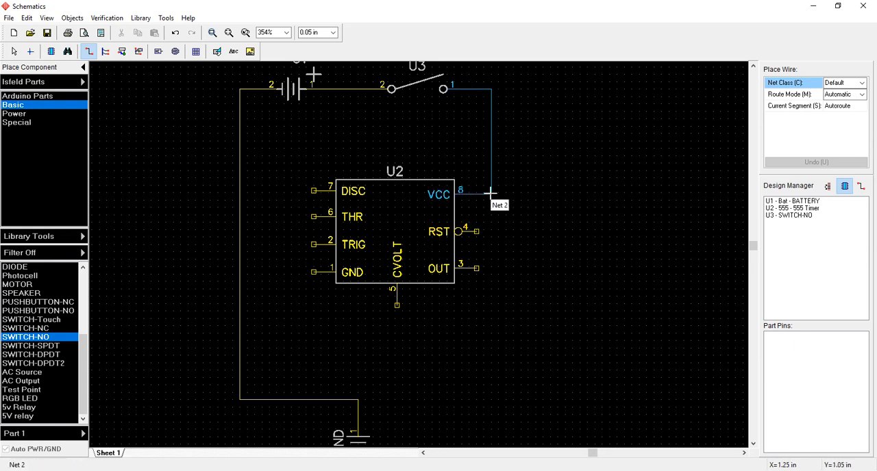
{"action": "left_click", "coordinate": [490, 193]}
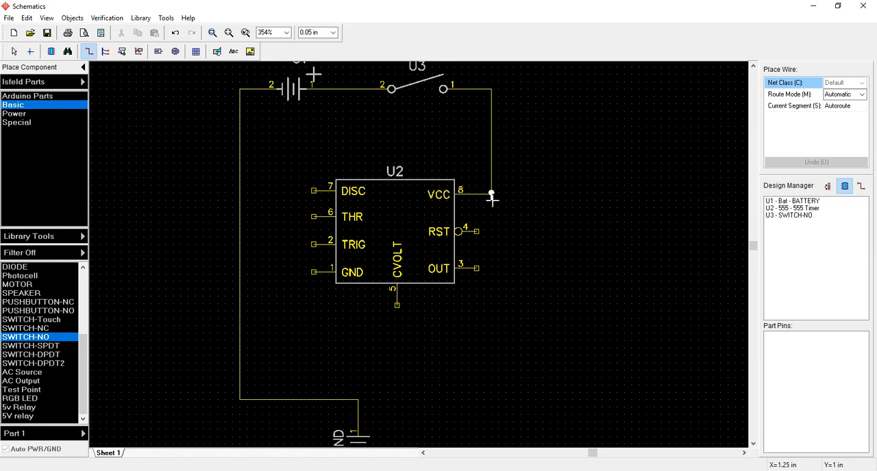
{"action": "left_click", "coordinate": [477, 232]}
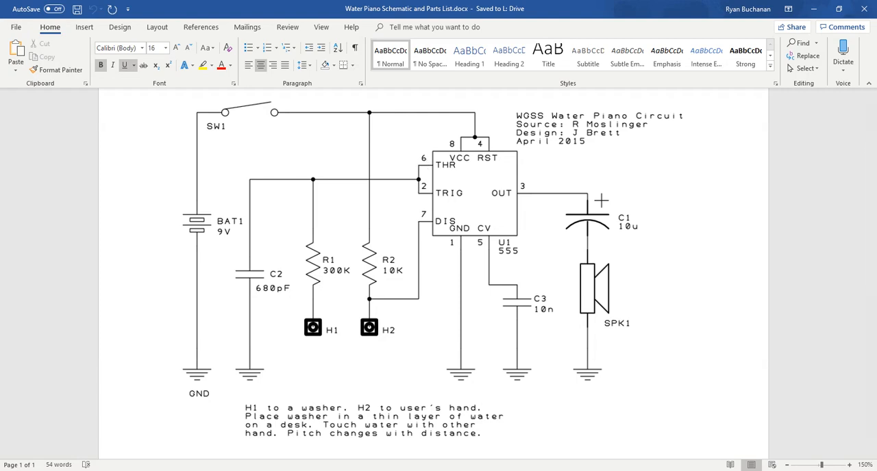
- Wire the 555 timer's THR pin to its TRIG pin
{"action": "key", "text": "alt+Tab"}
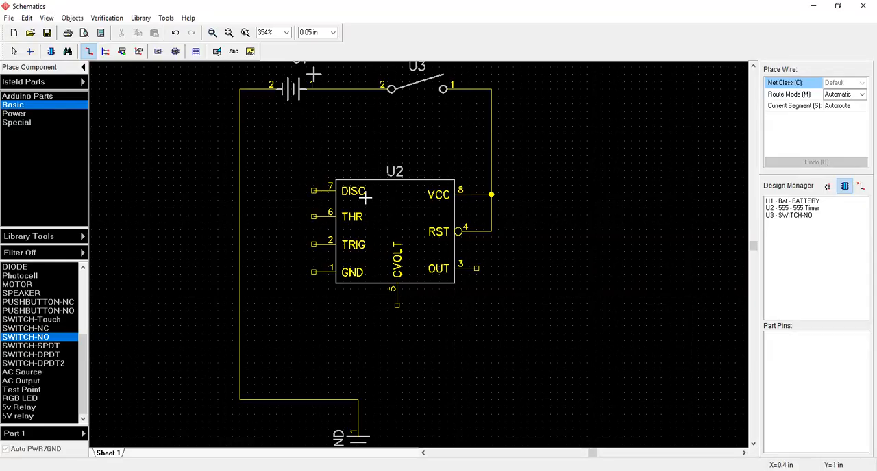
{"action": "left_click", "coordinate": [313, 217]}
{"action": "left_click", "coordinate": [312, 244]}
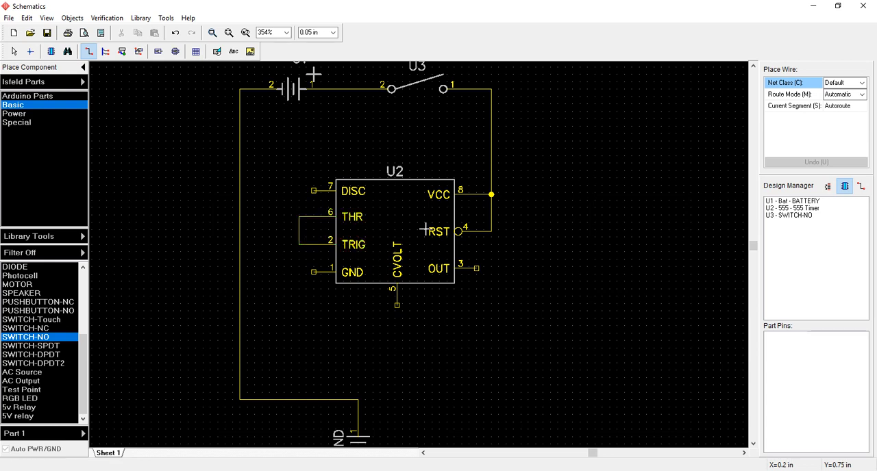
{"action": "middle_click_drag", "start_coordinate": [472, 312], "coordinate": [481, 258]}
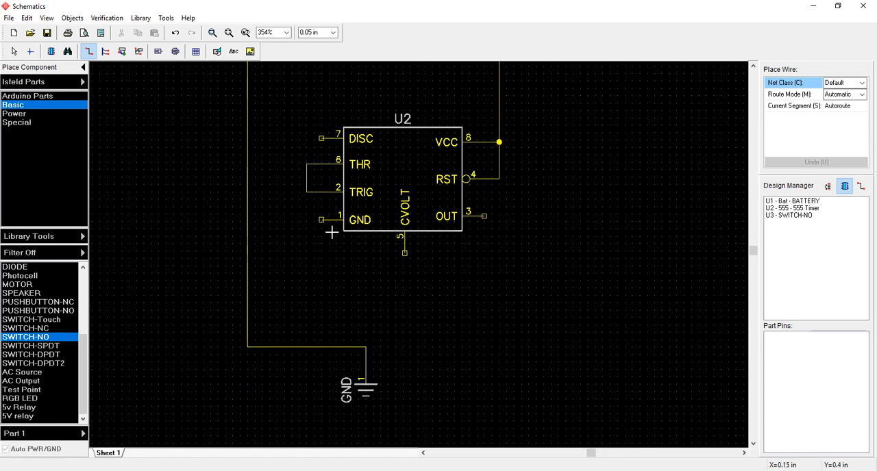
{"action": "left_click", "coordinate": [320, 219]}
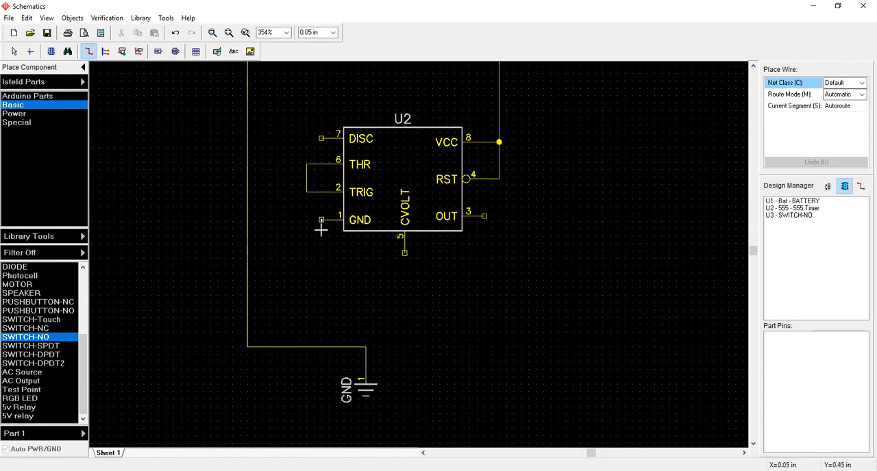
{"action": "left_click", "coordinate": [308, 342]}
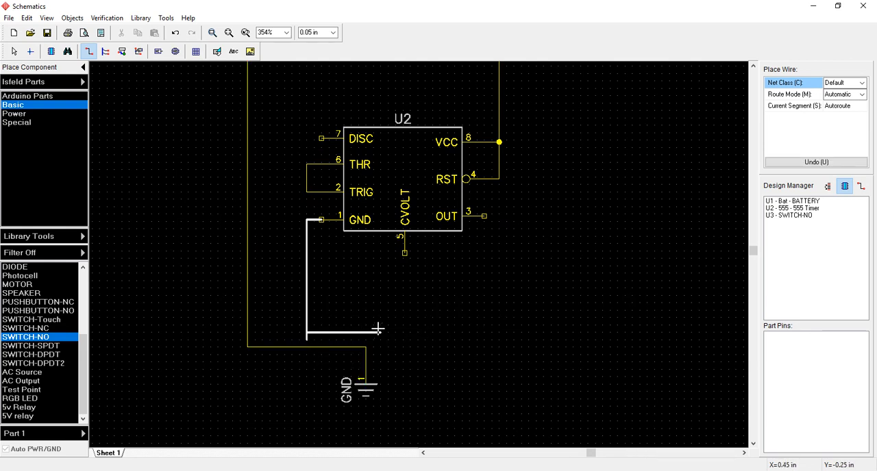
{"action": "key", "text": "Escape"}
- Wire the 555 timer's GND pin to the wire between the battery and the ground symbol, then inspect the junction
{"action": "left_click", "coordinate": [320, 219]}
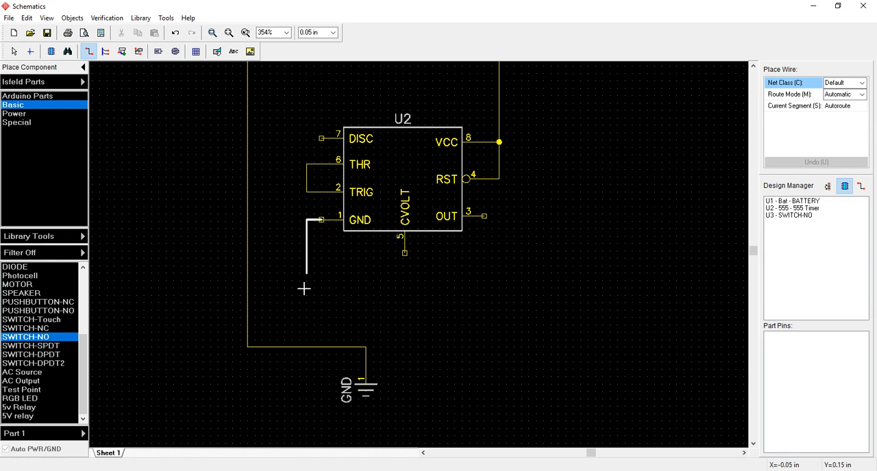
{"action": "left_click", "coordinate": [307, 347]}
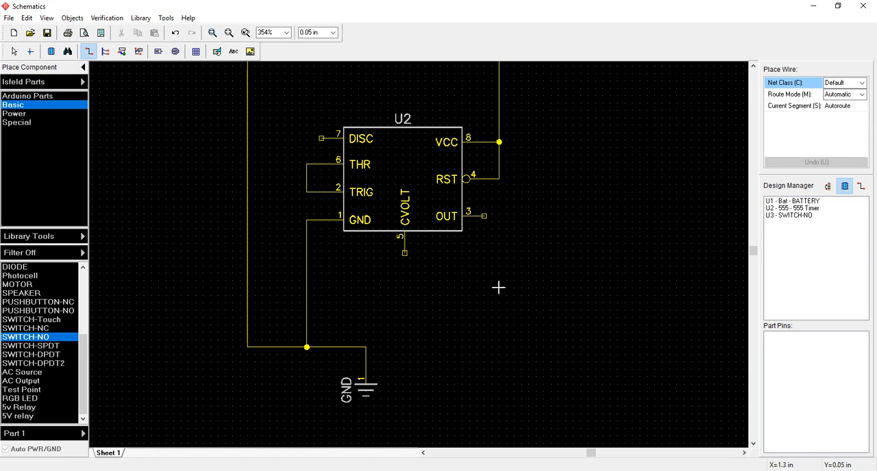
{"action": "scroll", "coordinate": [305, 353], "scroll_direction": "down", "scroll_amount": 1}
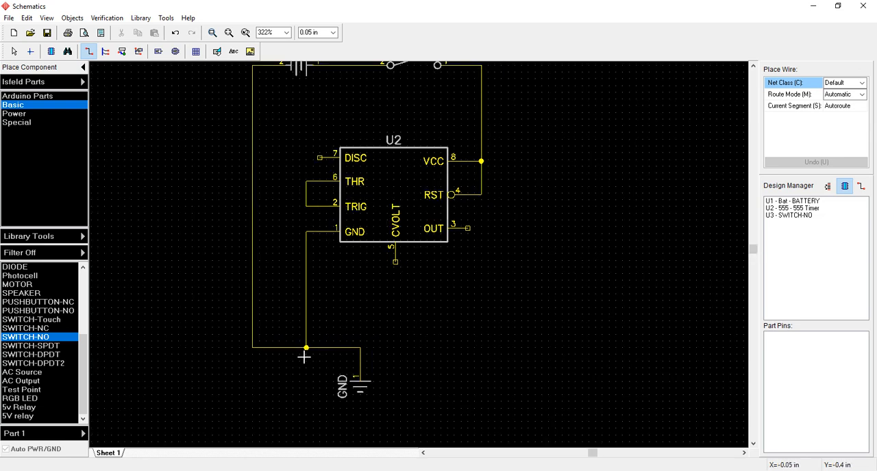
{"action": "scroll", "coordinate": [305, 357], "scroll_direction": "up", "scroll_amount": 6}
{"action": "scroll", "coordinate": [306, 356], "scroll_direction": "up", "scroll_amount": 7}
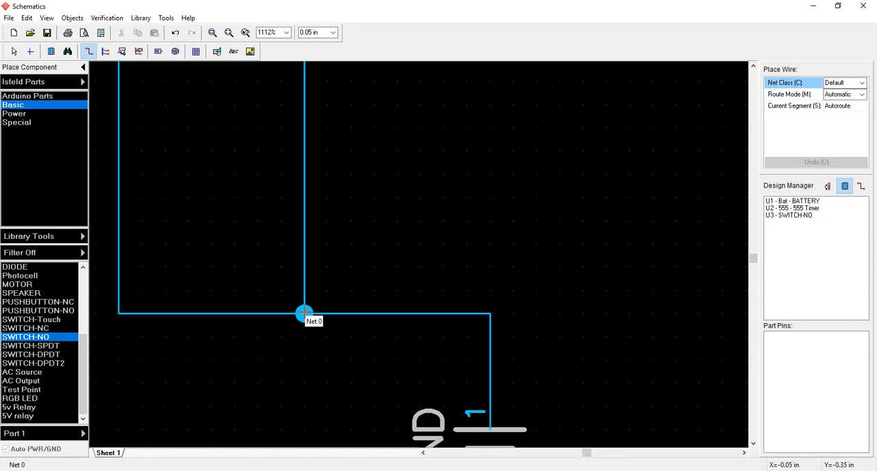
{"action": "scroll", "coordinate": [303, 313], "scroll_direction": "down", "scroll_amount": 12}
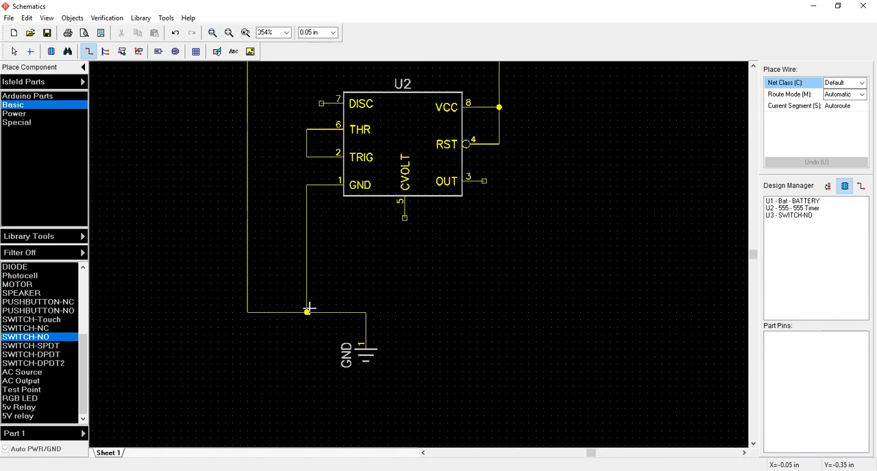
{"action": "middle_click_drag", "start_coordinate": [380, 251], "coordinate": [349, 333]}
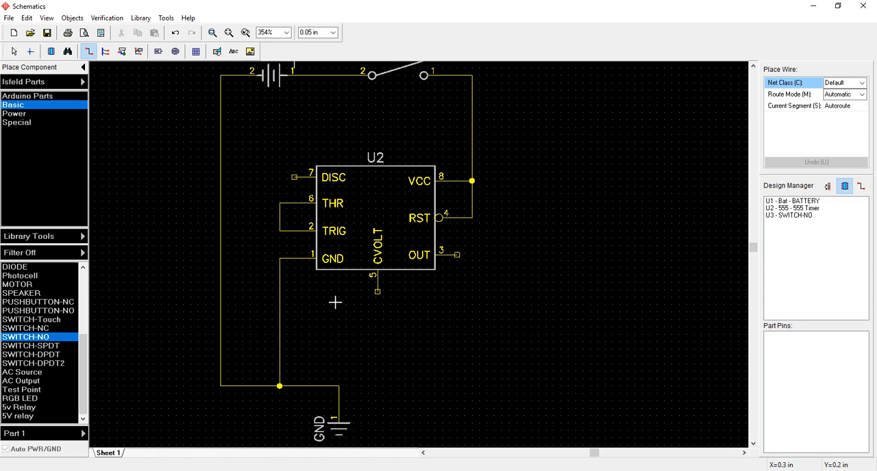
{"action": "middle_click_drag", "start_coordinate": [415, 355], "coordinate": [411, 333]}
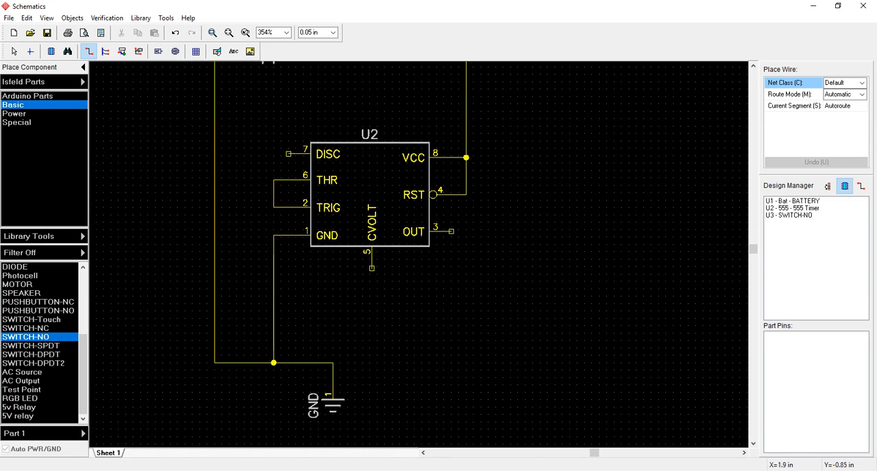
- Check the reference schematic in Word and place one 10uf cap from the Basic library to the right of the timer's OUT pin
{"action": "key", "text": "alt+Tab"}
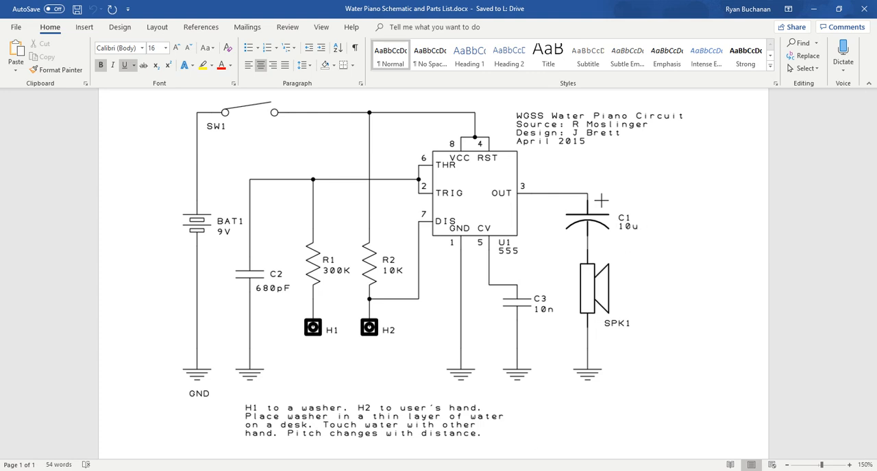
{"action": "key", "text": "alt+Tab"}
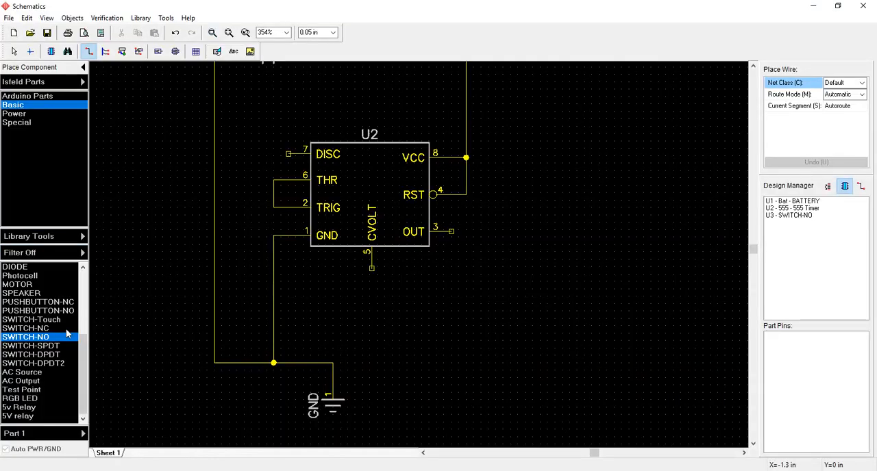
{"action": "left_click_drag", "start_coordinate": [82, 364], "coordinate": [77, 285]}
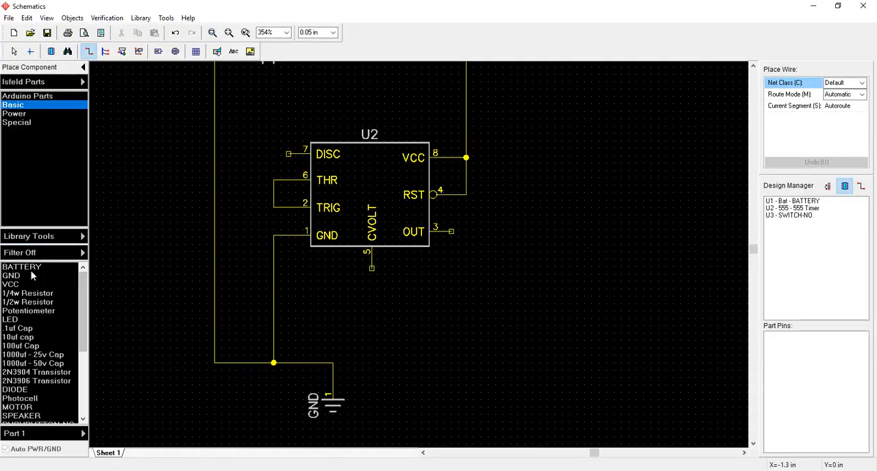
{"action": "left_click", "coordinate": [20, 337]}
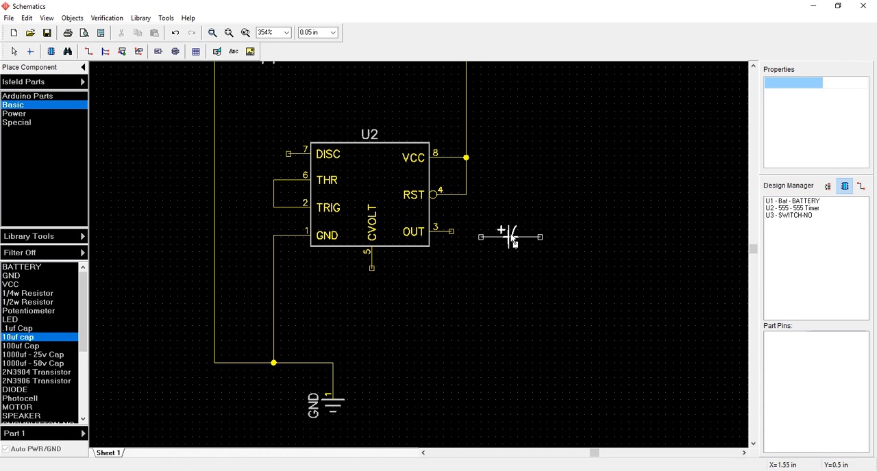
{"action": "left_click", "coordinate": [513, 243]}
{"action": "key", "text": "Escape"}
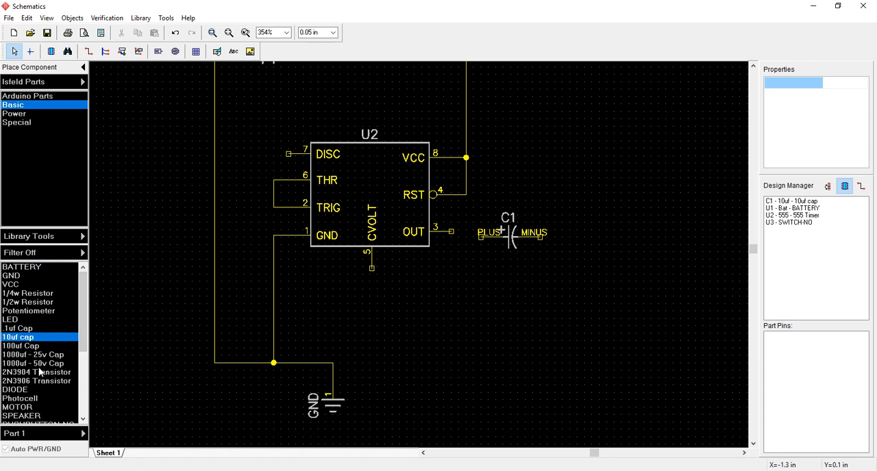
- Place one SPEAKER from the Basic library to the right of capacitor C1
{"action": "left_click", "coordinate": [31, 417]}
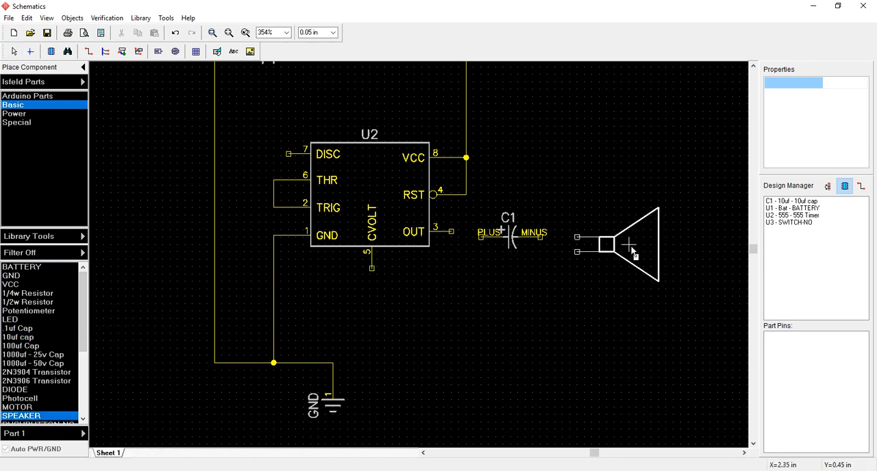
{"action": "left_click", "coordinate": [632, 251]}
{"action": "key", "text": "Escape"}
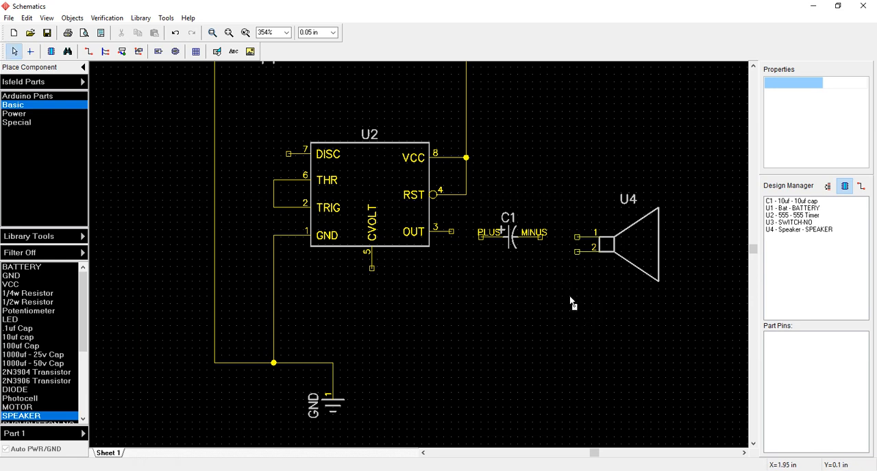
- Wire the 555 timer's OUT pin to capacitor C1's PLUS pin and C1's MINUS pin to speaker pin 1
{"action": "left_click", "coordinate": [88, 52]}
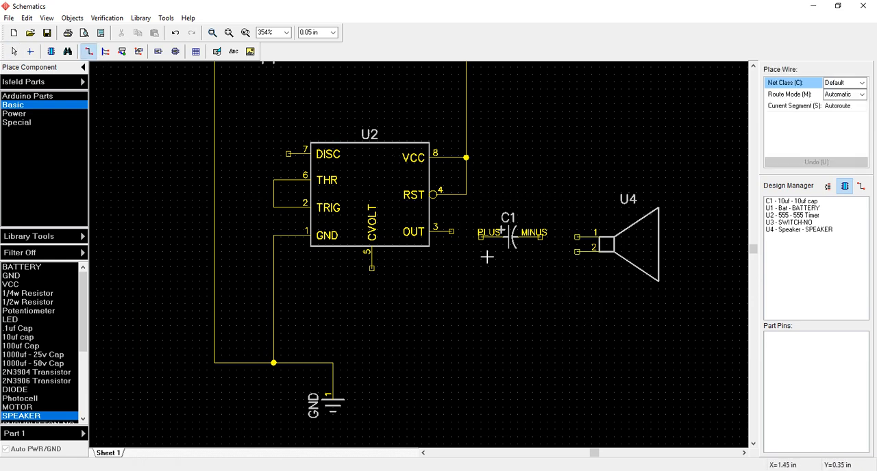
{"action": "left_click", "coordinate": [452, 231]}
{"action": "left_click", "coordinate": [479, 236]}
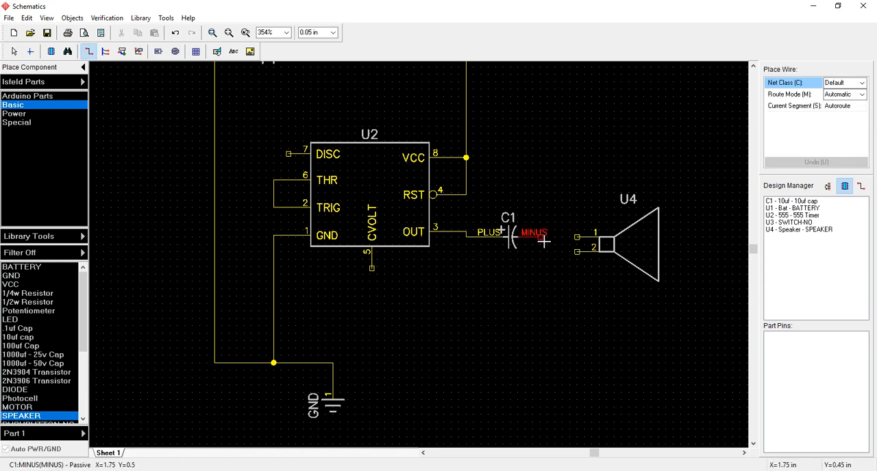
{"action": "left_click", "coordinate": [540, 237]}
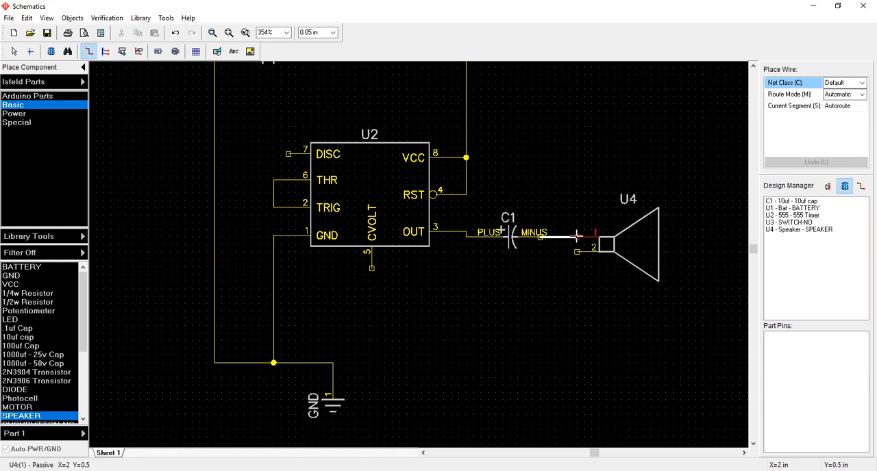
{"action": "left_click", "coordinate": [577, 236]}
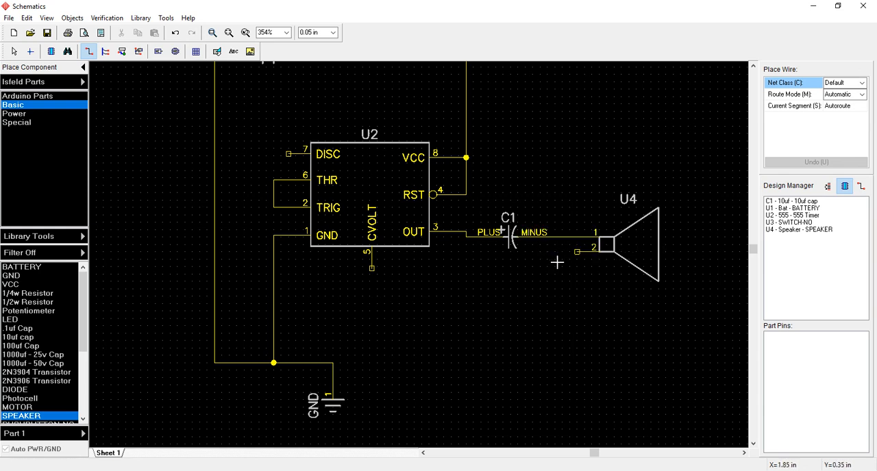
- Wire speaker pin 2 to the corner of the ground wire directly above the GND symbol
{"action": "left_click", "coordinate": [577, 253]}
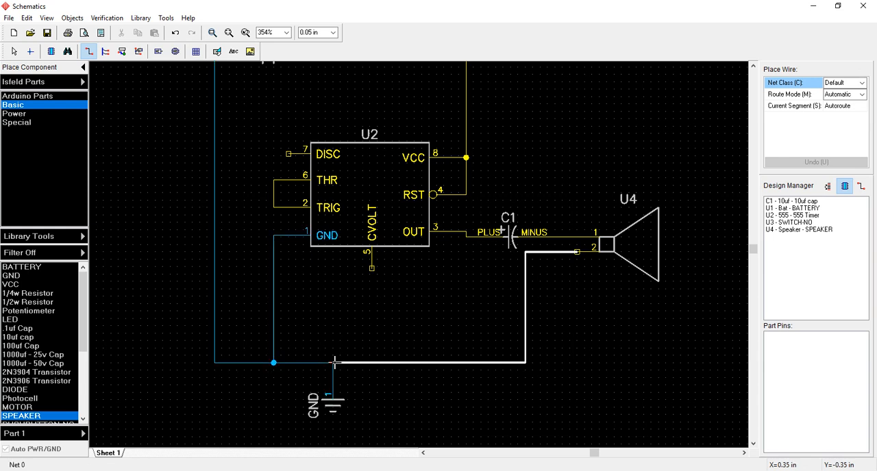
{"action": "left_click", "coordinate": [333, 361]}
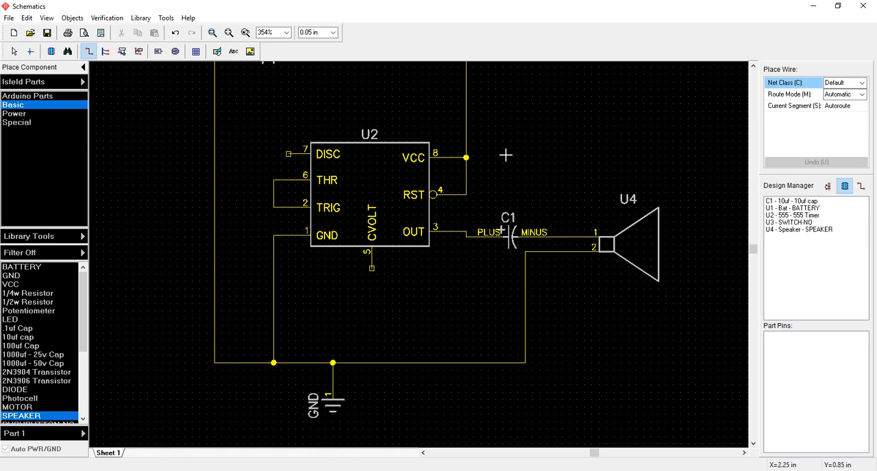
{"action": "scroll", "coordinate": [426, 415], "scroll_direction": "down", "scroll_amount": 2}
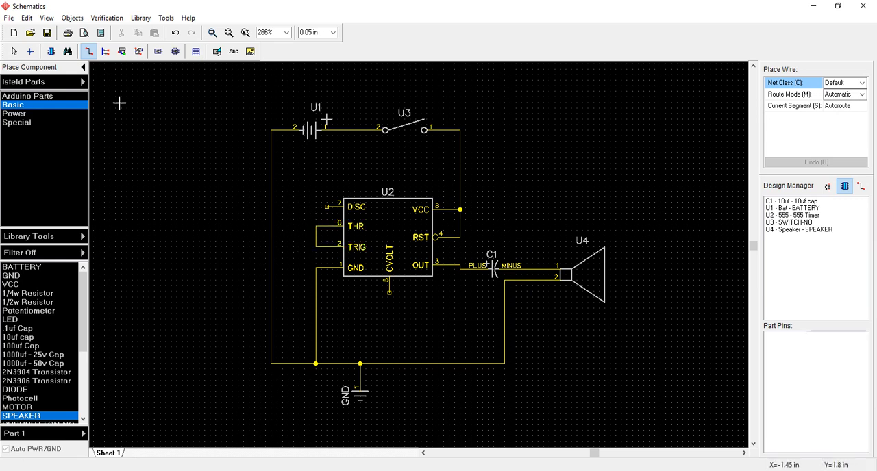
- Set the main part markings to display Values instead of reference designators
{"action": "left_click", "coordinate": [46, 17]}
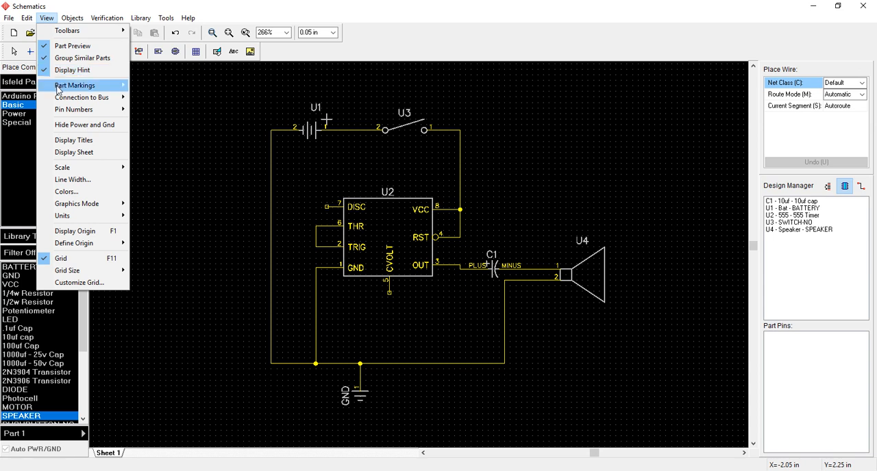
{"action": "mouse_move", "coordinate": [59, 89]}
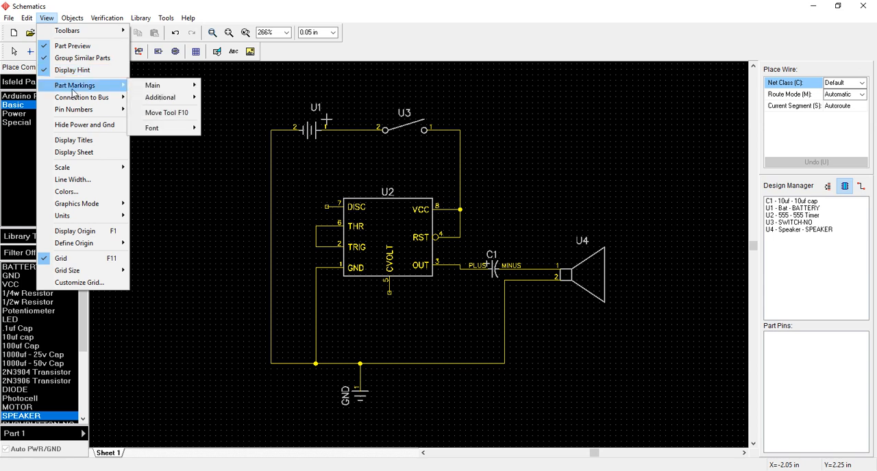
{"action": "mouse_move", "coordinate": [156, 87]}
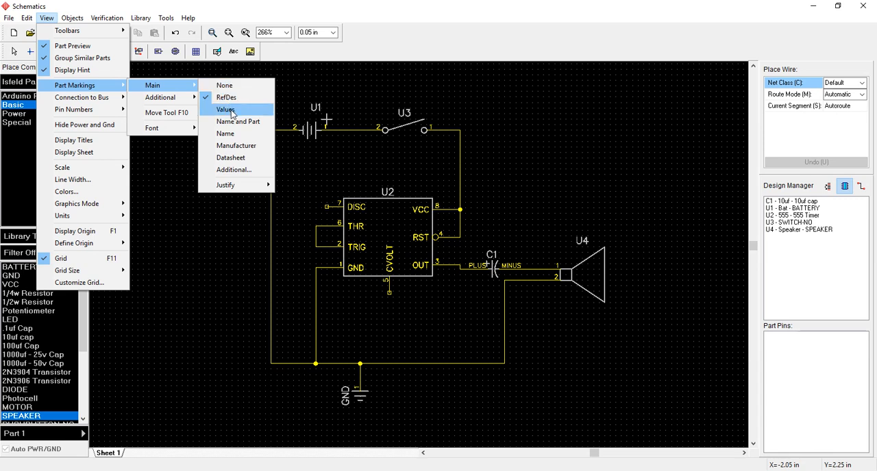
{"action": "left_click", "coordinate": [226, 109]}
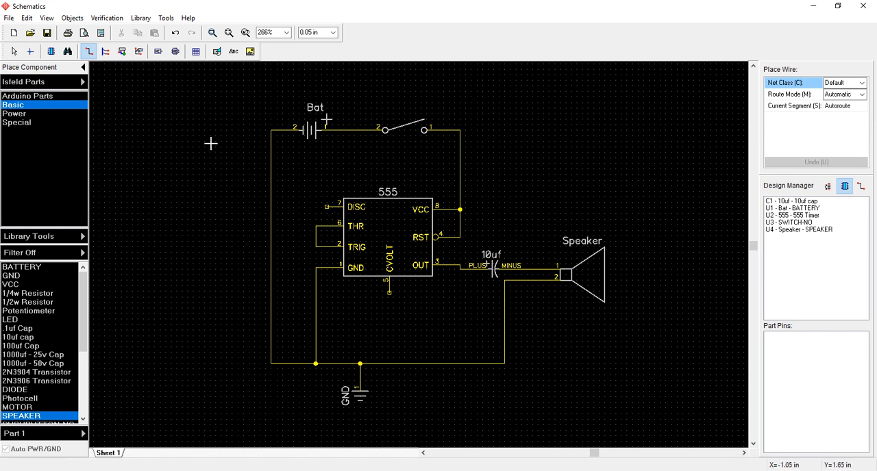
- Set the value of the switch beside the battery to "Switch" in its component properties
{"action": "key", "text": "Escape"}
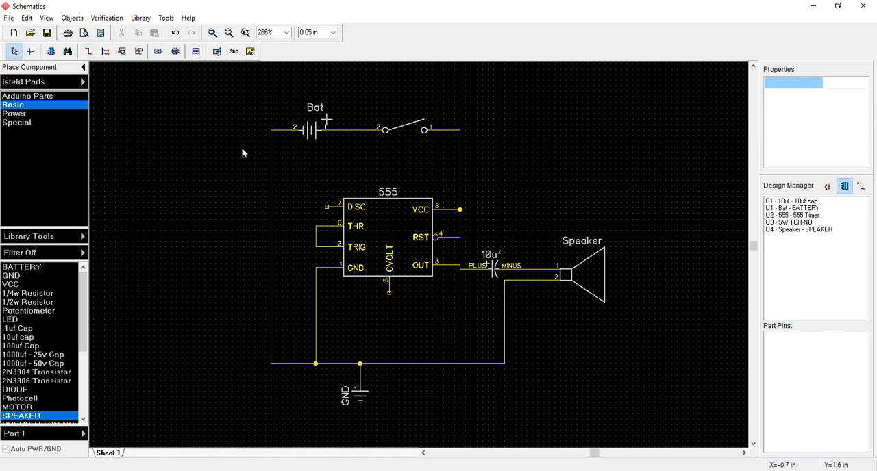
{"action": "left_click", "coordinate": [403, 132]}
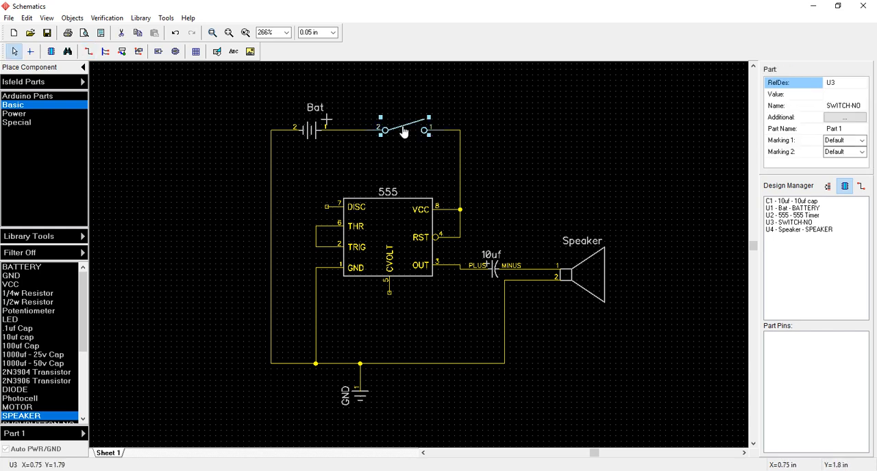
{"action": "double_click", "coordinate": [403, 133]}
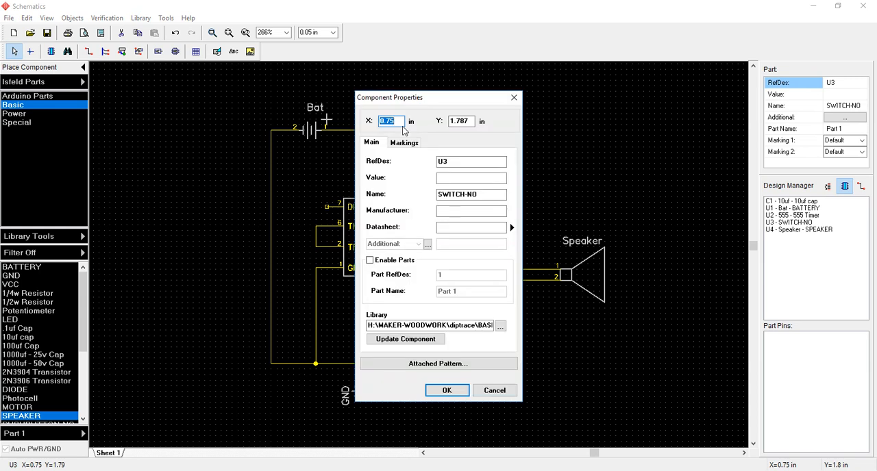
{"action": "left_click_drag", "start_coordinate": [411, 101], "coordinate": [625, 83]}
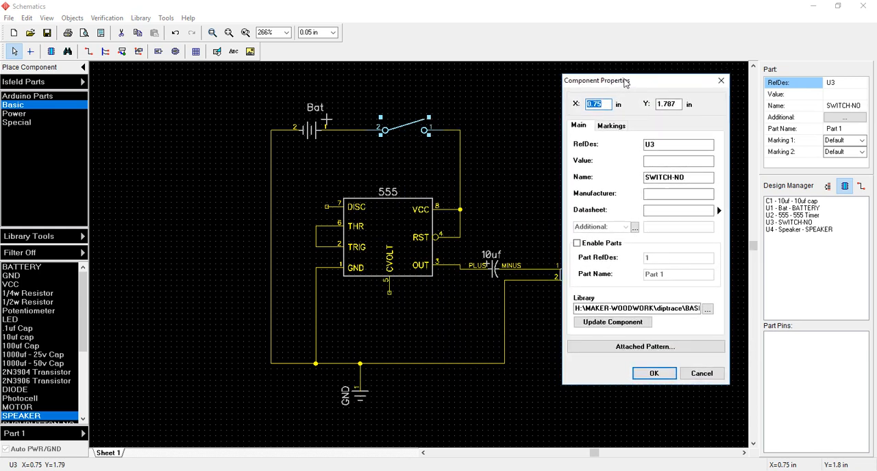
{"action": "left_click", "coordinate": [670, 161]}
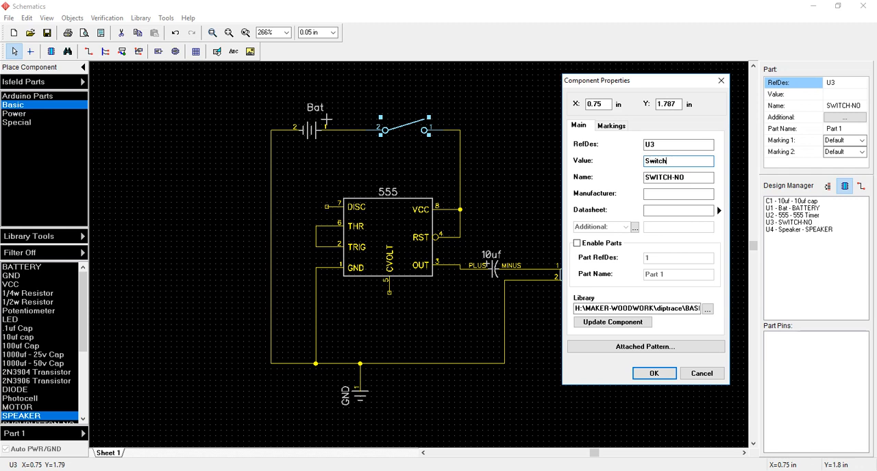
{"action": "type", "text": "Switch"}
{"action": "key", "text": "Tab"}
{"action": "left_click", "coordinate": [657, 374]}
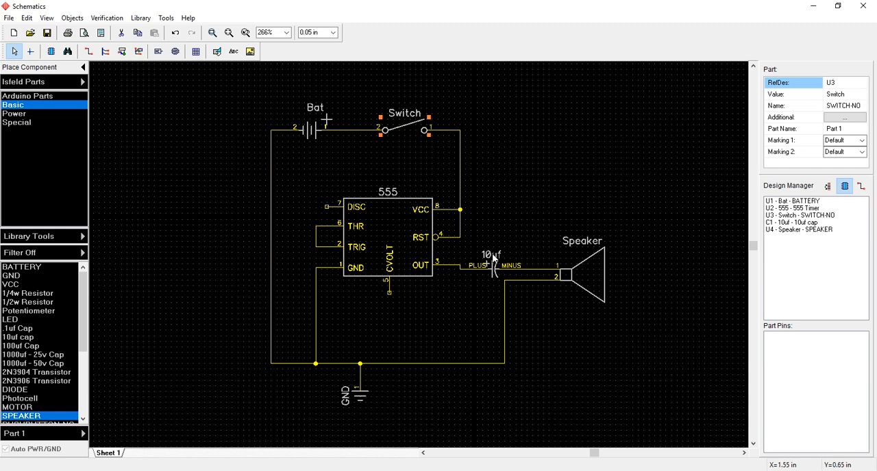
- Place one .1uf Cap from the Basic library, rotated vertically, below the 555 timer's CVOLT pin
{"action": "left_click", "coordinate": [15, 329]}
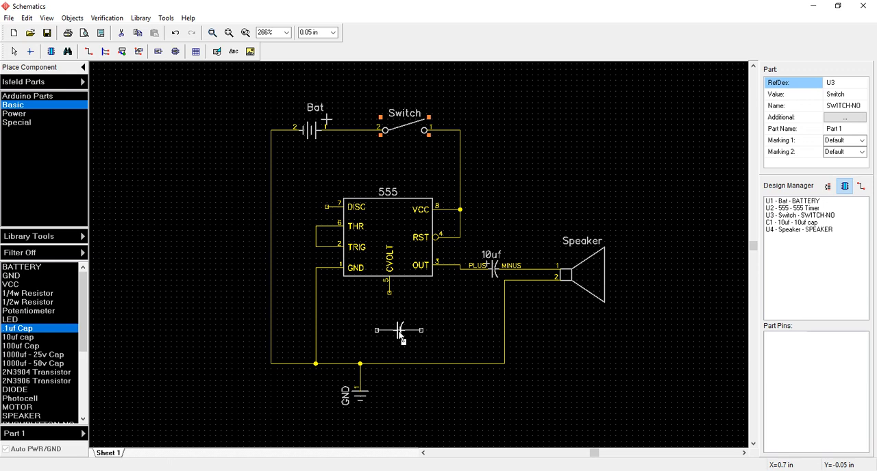
{"action": "key", "text": "space"}
{"action": "left_click", "coordinate": [394, 333]}
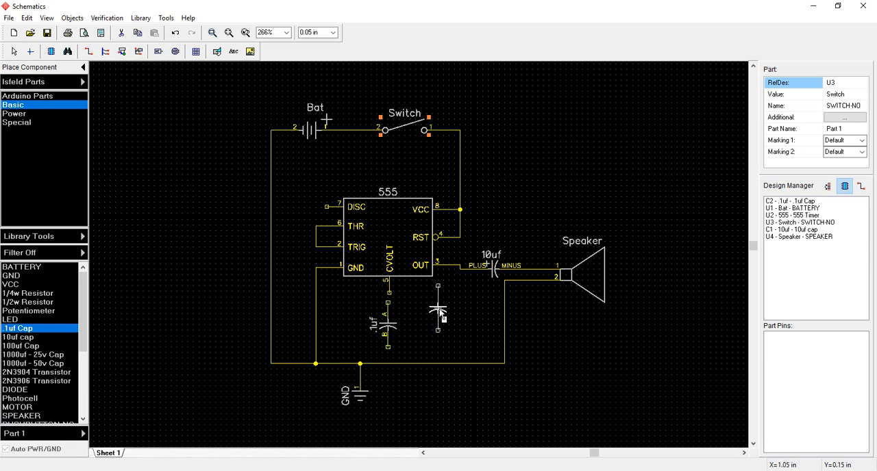
{"action": "key", "text": "Escape"}
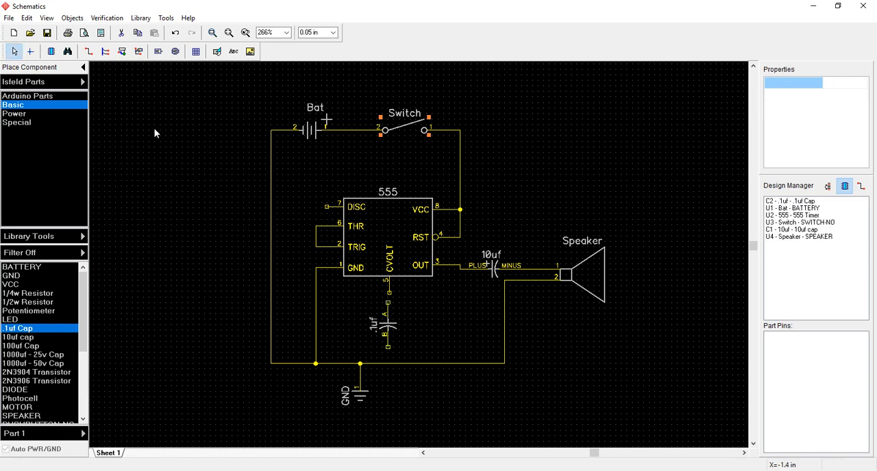
- Wire the 555 timer's CVOLT pin to pin A of the .1uf capacitor below it
{"action": "left_click", "coordinate": [88, 51]}
{"action": "scroll", "coordinate": [361, 301], "scroll_direction": "down", "scroll_amount": 1}
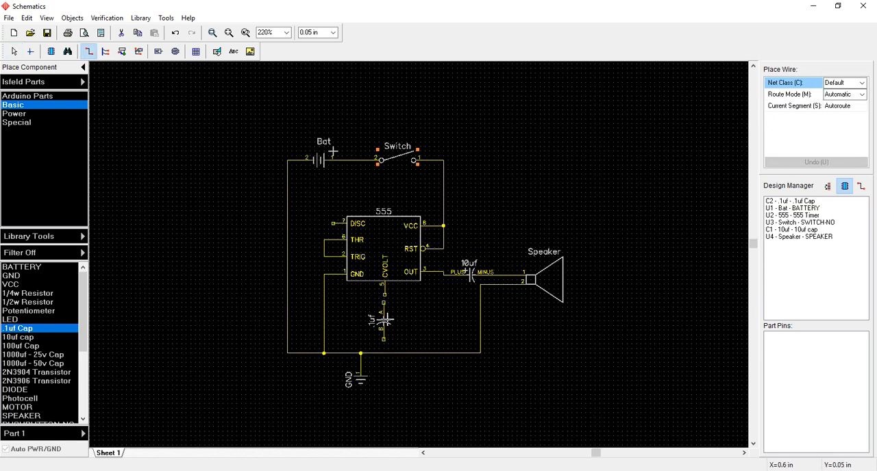
{"action": "scroll", "coordinate": [386, 319], "scroll_direction": "up", "scroll_amount": 4}
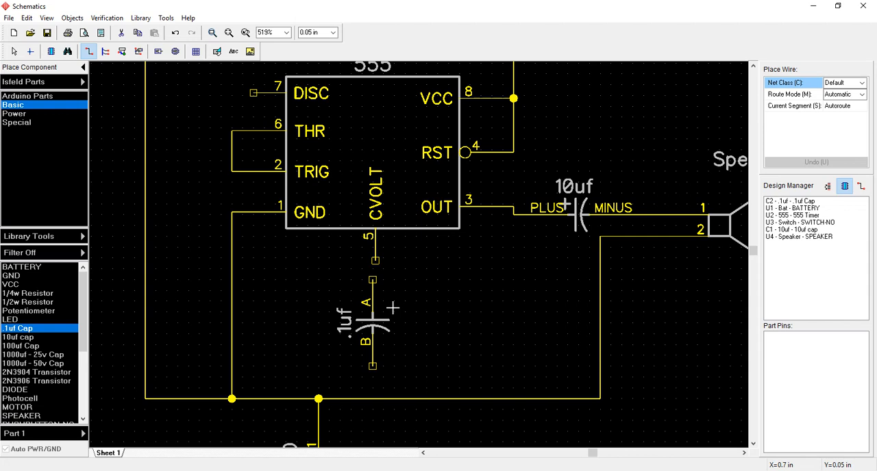
{"action": "left_click", "coordinate": [373, 273]}
- Wire pin B of the .1uf capacitor straight down to the ground wire, then inspect the capacitor's connection to CVOLT
{"action": "scroll", "coordinate": [434, 335], "scroll_direction": "down", "scroll_amount": 3}
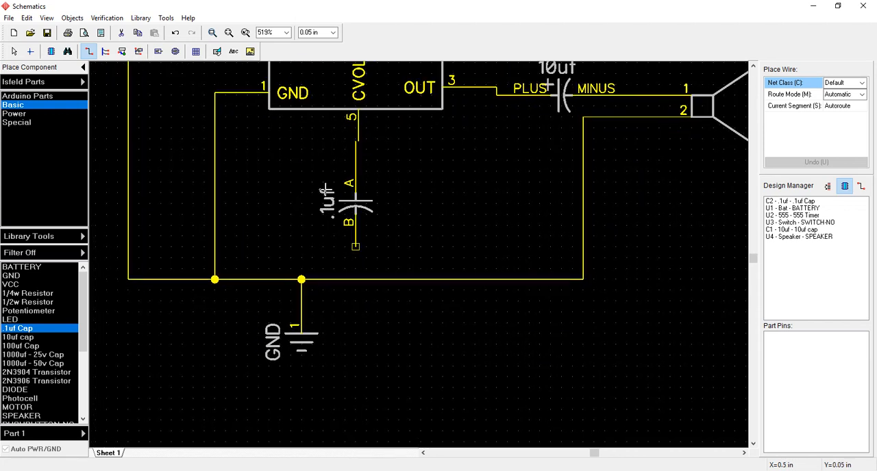
{"action": "left_click", "coordinate": [355, 245]}
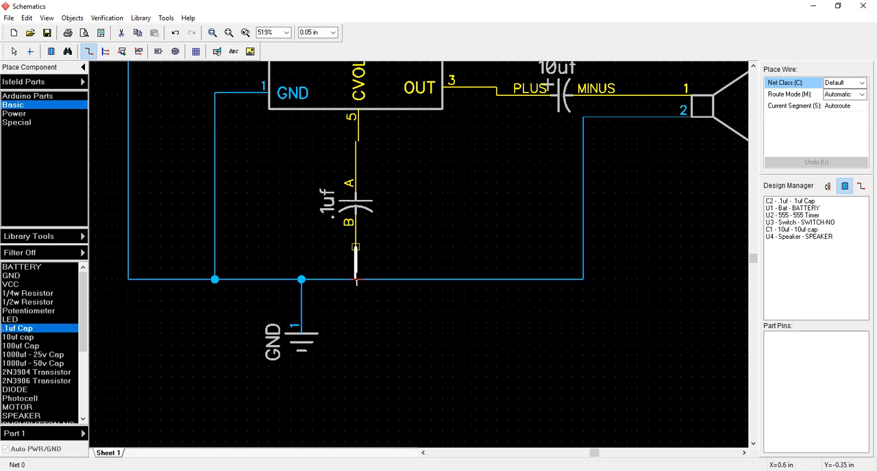
{"action": "left_click", "coordinate": [356, 279]}
{"action": "middle_click_drag", "start_coordinate": [455, 181], "coordinate": [449, 236]}
{"action": "scroll", "coordinate": [363, 253], "scroll_direction": "down", "scroll_amount": 2}
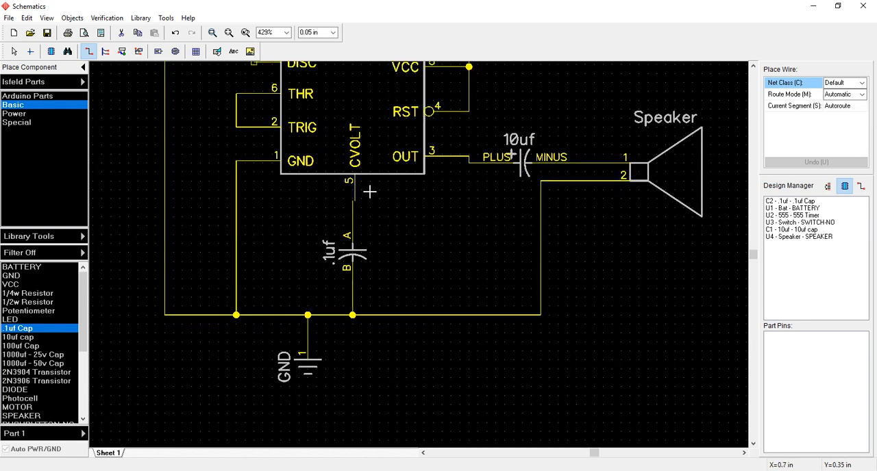
{"action": "scroll", "coordinate": [343, 218], "scroll_direction": "up", "scroll_amount": 9}
{"action": "scroll", "coordinate": [377, 179], "scroll_direction": "down", "scroll_amount": 4}
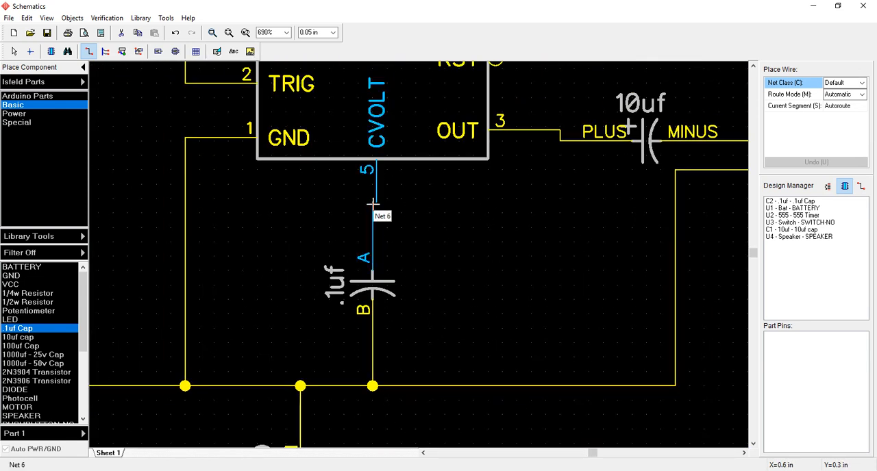
{"action": "key", "text": "Escape"}
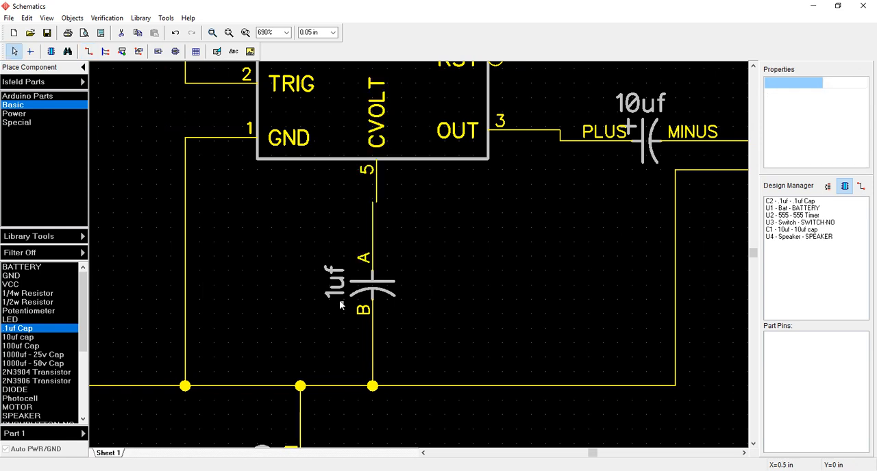
- Set the value of the capacitor below the CVOLT pin to 10nF in its component properties
{"action": "double_click", "coordinate": [363, 283]}
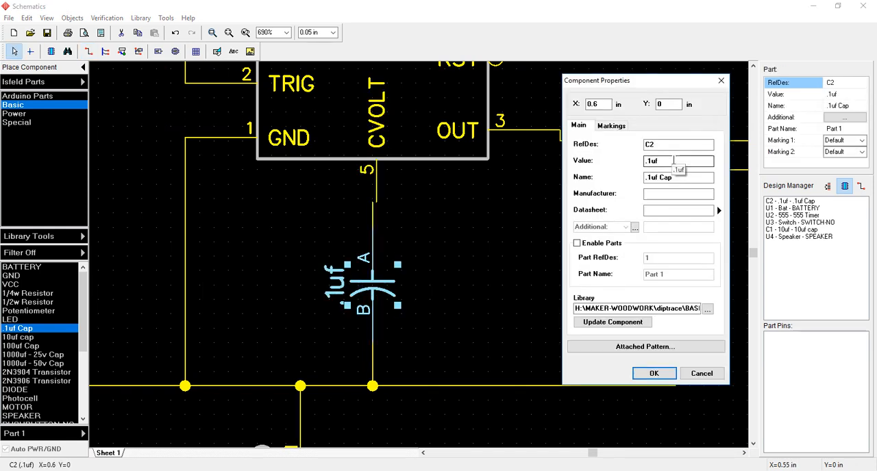
{"action": "left_click_drag", "start_coordinate": [667, 161], "coordinate": [624, 165]}
{"action": "type", "text": "10nF"}
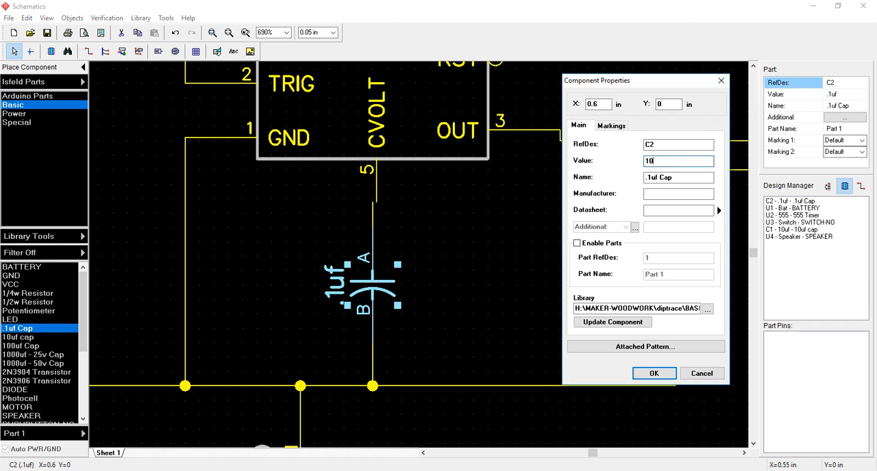
{"action": "left_click", "coordinate": [658, 375]}
- Check the reference schematic in Word and place another .1uf Cap from the Basic library to the left of the battery's ground wire
{"action": "scroll", "coordinate": [423, 230], "scroll_direction": "down", "scroll_amount": 2}
{"action": "scroll", "coordinate": [424, 230], "scroll_direction": "down", "scroll_amount": 5}
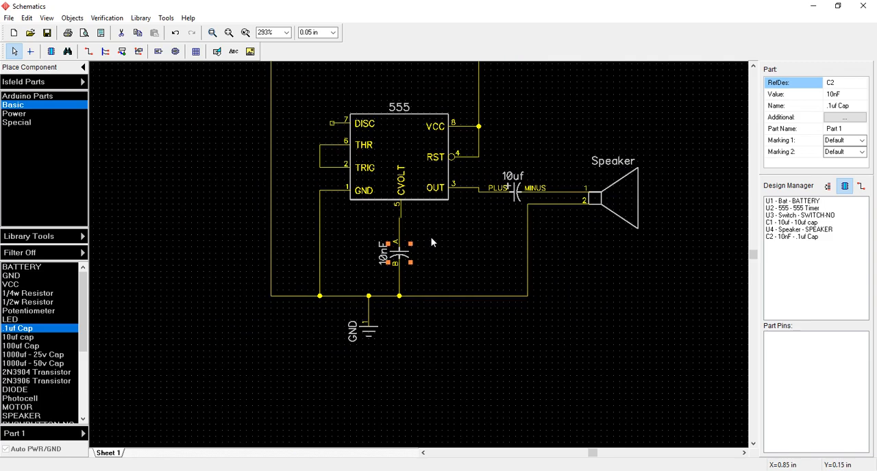
{"action": "middle_click_drag", "start_coordinate": [450, 251], "coordinate": [484, 318]}
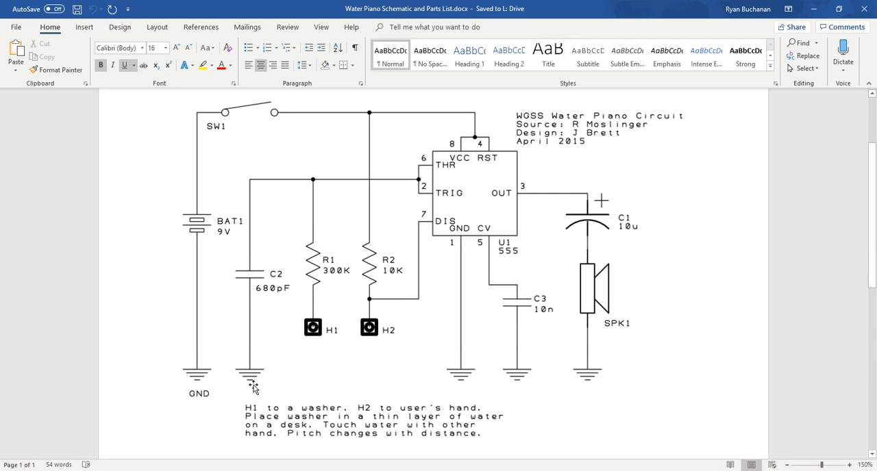
{"action": "key", "text": "alt+Tab"}
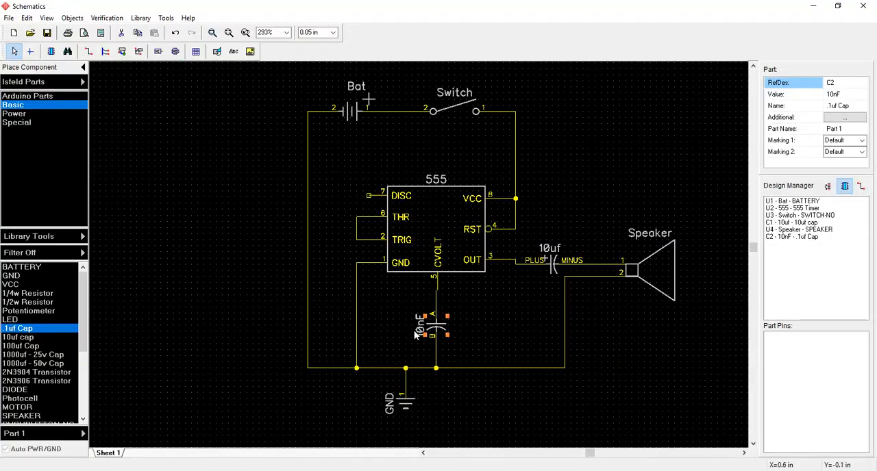
{"action": "left_click", "coordinate": [19, 329]}
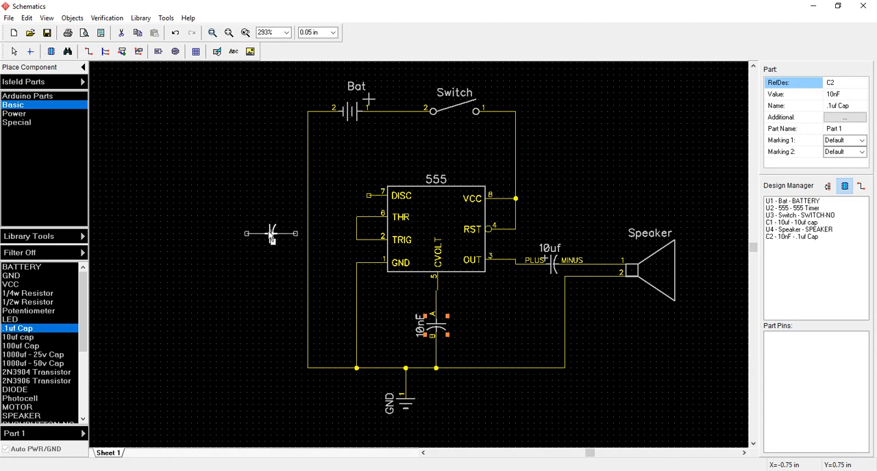
{"action": "left_click", "coordinate": [268, 236]}
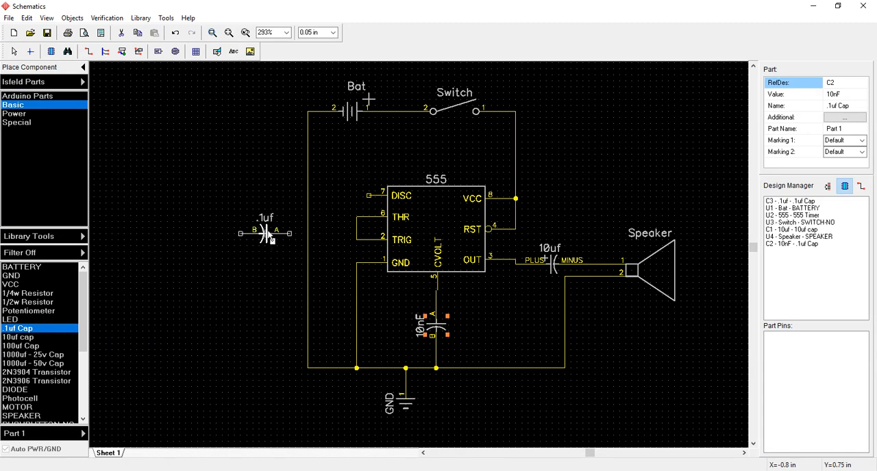
- Wire pin A of the .1uf capacitor to the wire joining THR and TRIG, and pin B around to the battery's ground wire
{"action": "key", "text": "Escape"}
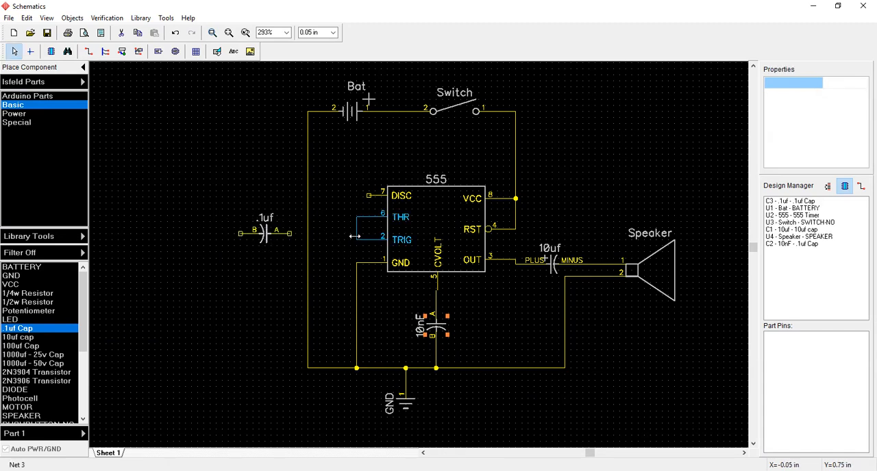
{"action": "left_click", "coordinate": [356, 238]}
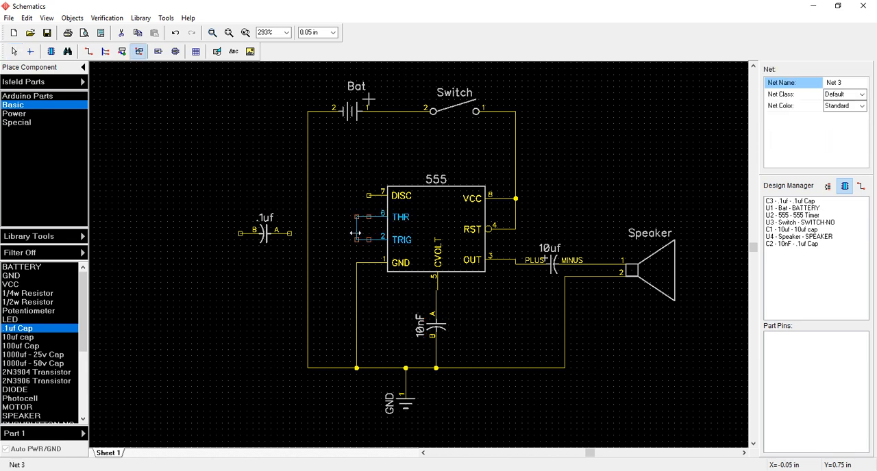
{"action": "left_click", "coordinate": [291, 237]}
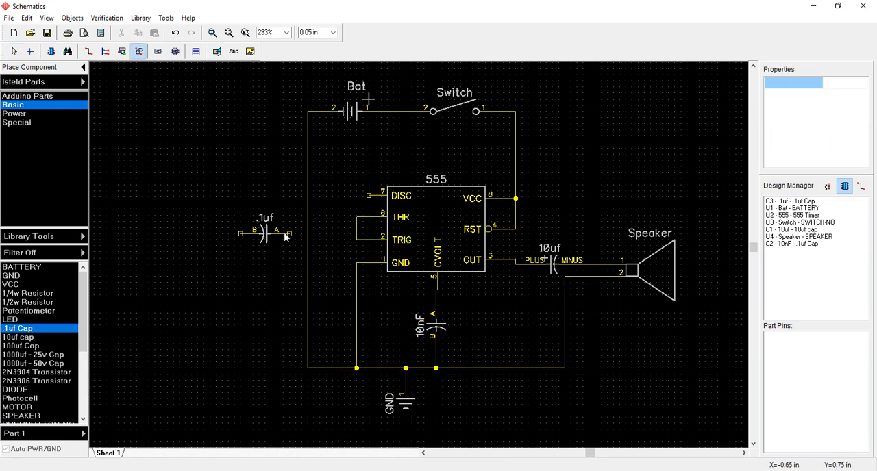
{"action": "key", "text": "w"}
{"action": "left_click", "coordinate": [291, 233]}
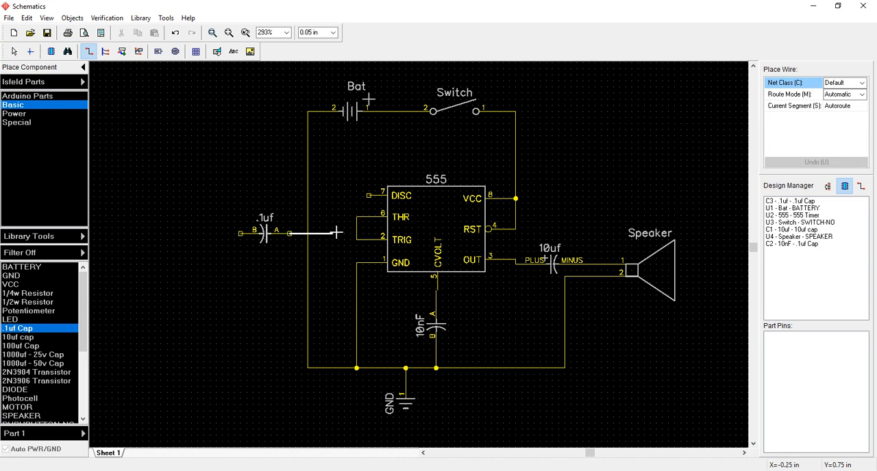
{"action": "left_click", "coordinate": [356, 233]}
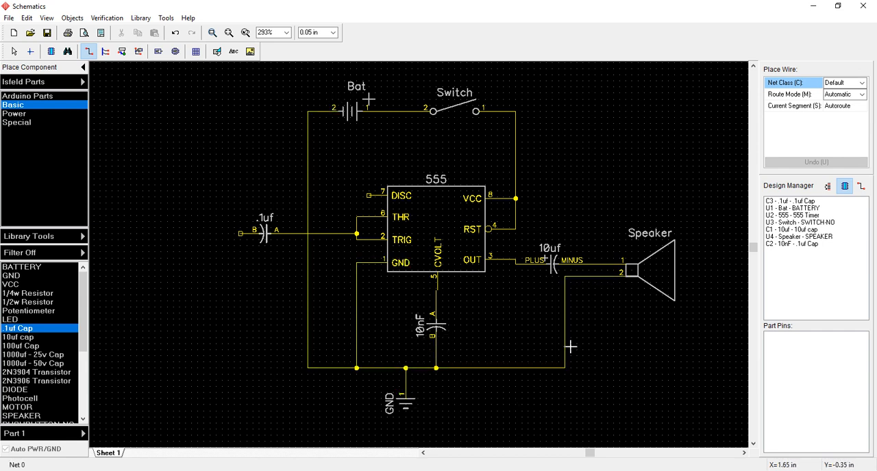
{"action": "left_click", "coordinate": [237, 234]}
{"action": "left_click", "coordinate": [307, 294]}
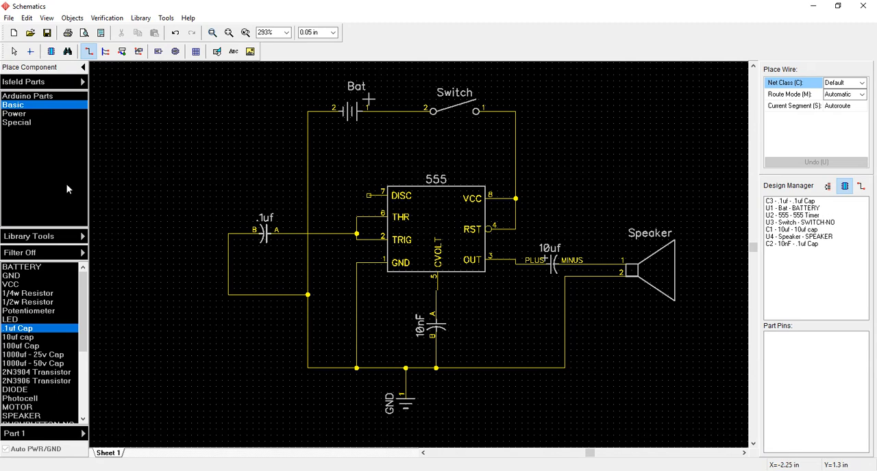
- Place a 1/4w Resistor above the .1uf capacitor and wire its pin B to the wire joining THR and TRIG
{"action": "left_click", "coordinate": [26, 295]}
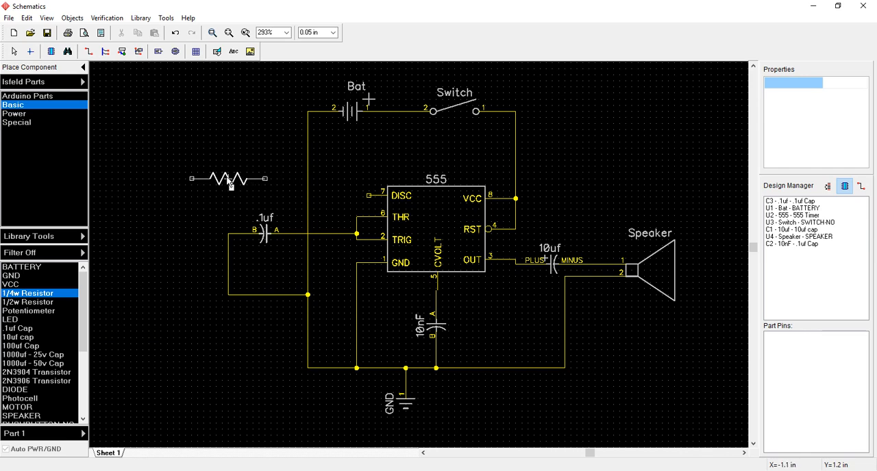
{"action": "left_click", "coordinate": [232, 184]}
{"action": "key", "text": "Escape"}
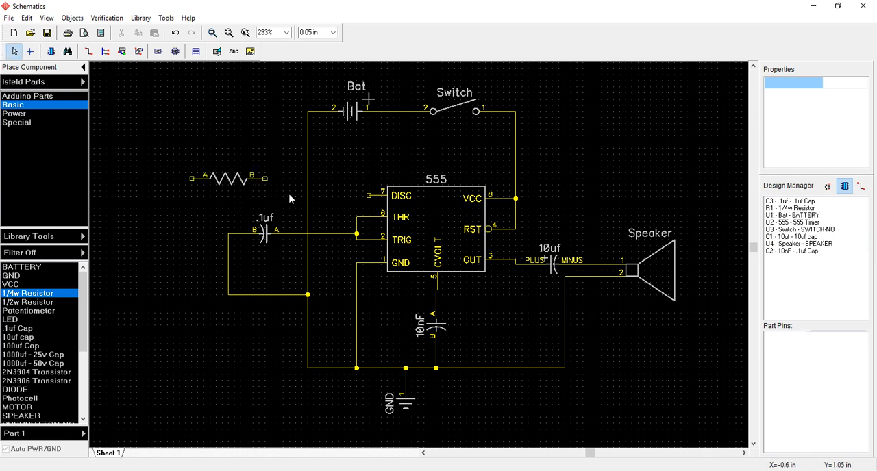
{"action": "key", "text": "w"}
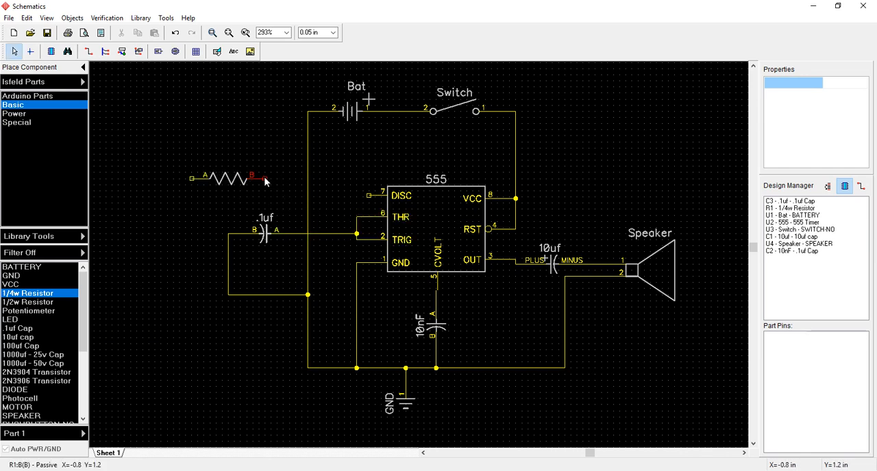
{"action": "left_click", "coordinate": [265, 179]}
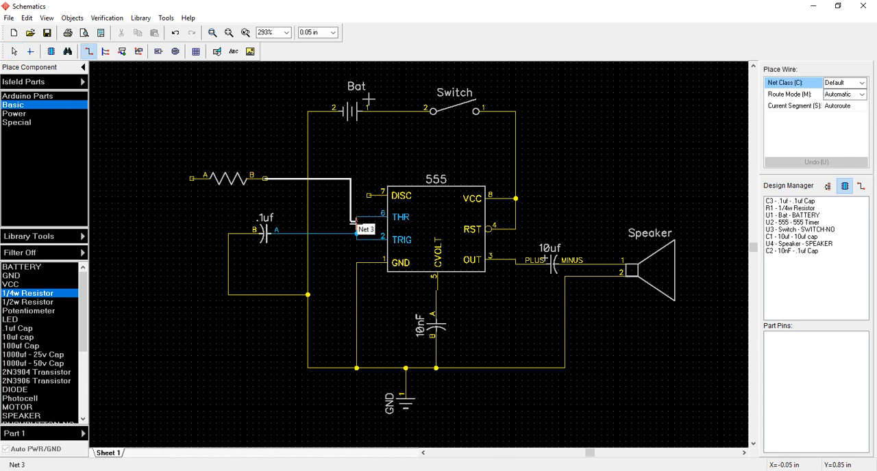
{"action": "left_click", "coordinate": [356, 233]}
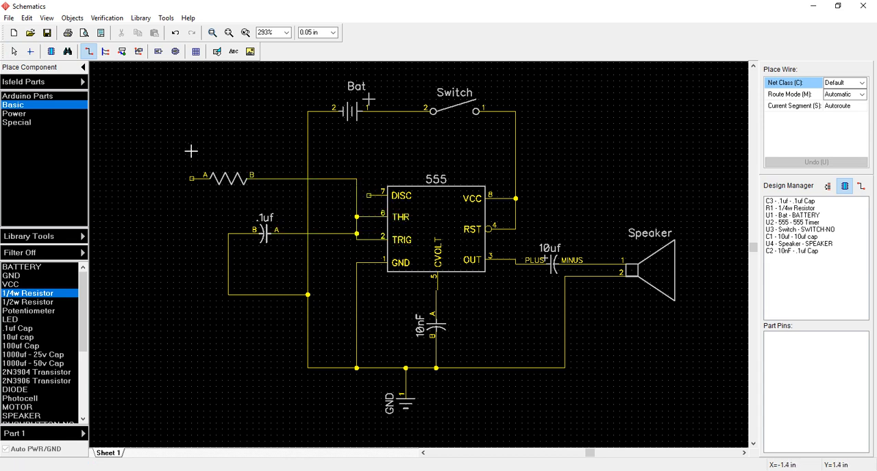
- Place a Test Point from the Basic library beside the resistor's pin A and rotate it so its pin faces the resistor
{"action": "left_click_drag", "start_coordinate": [81, 290], "coordinate": [83, 370]}
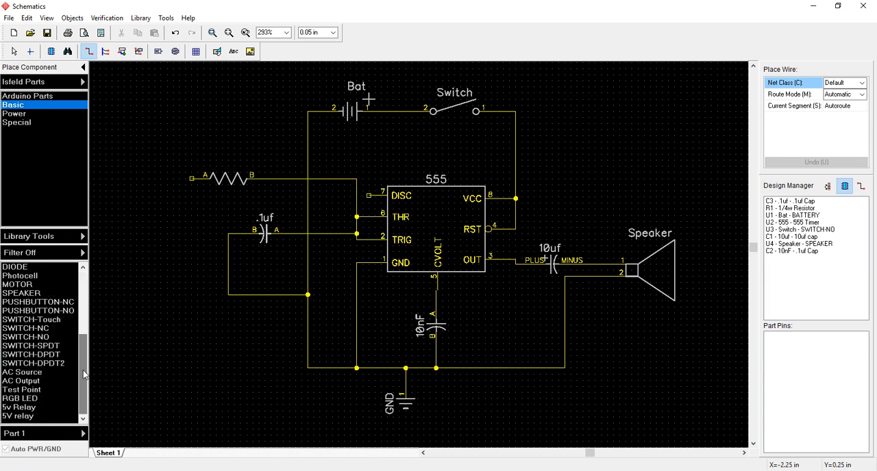
{"action": "left_click", "coordinate": [16, 390]}
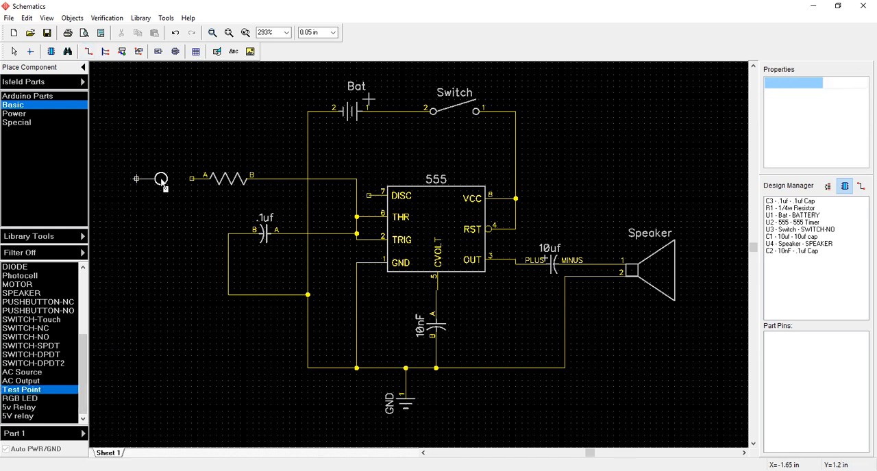
{"action": "left_click", "coordinate": [163, 186]}
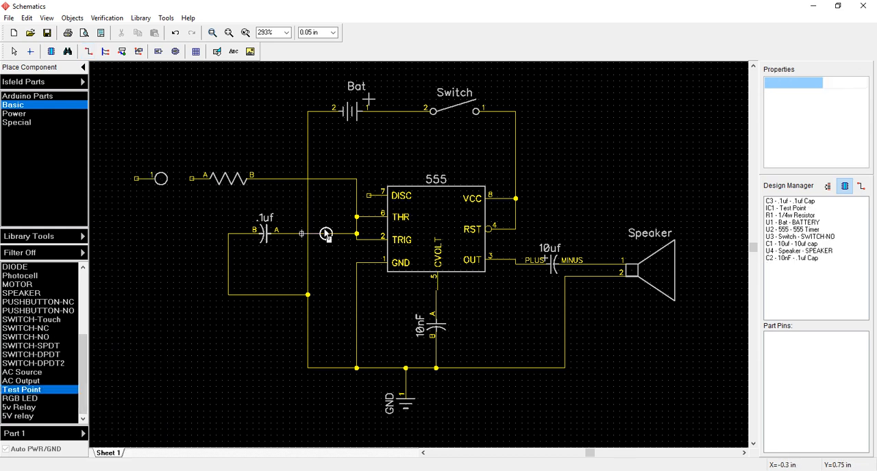
{"action": "right_click", "coordinate": [296, 230]}
{"action": "left_click", "coordinate": [159, 177]}
{"action": "key", "text": "r"}
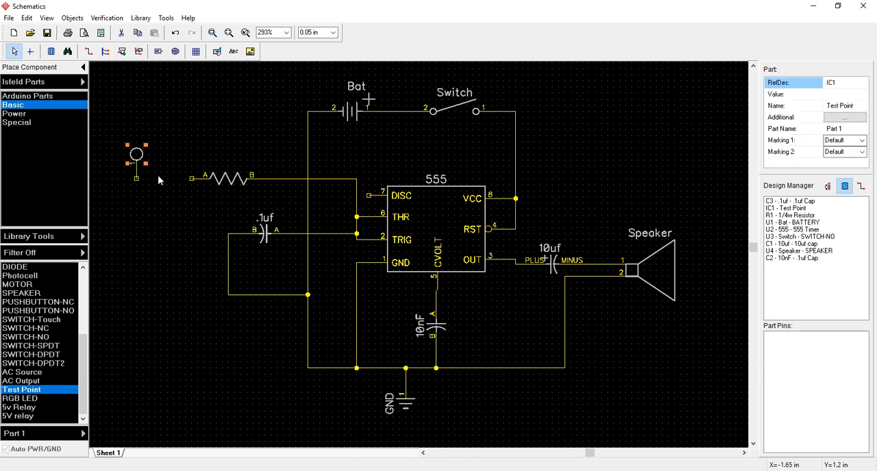
{"action": "key", "text": "r"}
{"action": "left_click_drag", "start_coordinate": [113, 177], "coordinate": [167, 180]}
{"action": "left_click", "coordinate": [176, 241]}
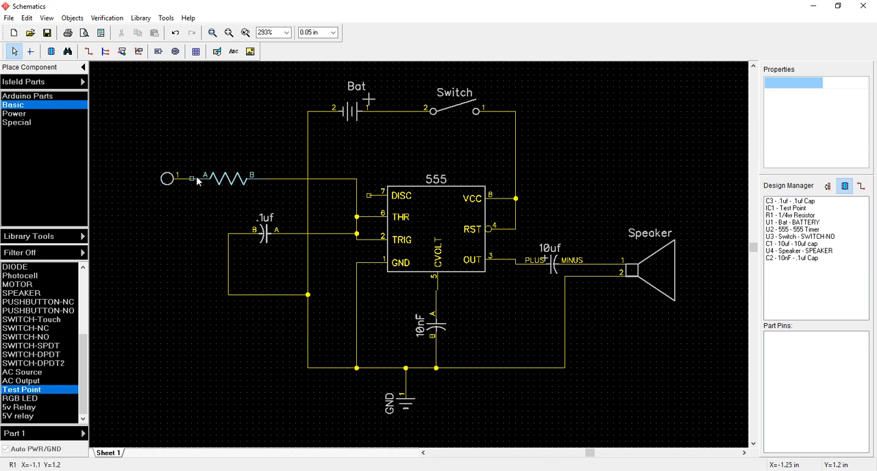
- Move the test point slightly away from the resistor and wire its pin 1 to the resistor's pin A
{"action": "left_click_drag", "start_coordinate": [168, 180], "coordinate": [144, 180]}
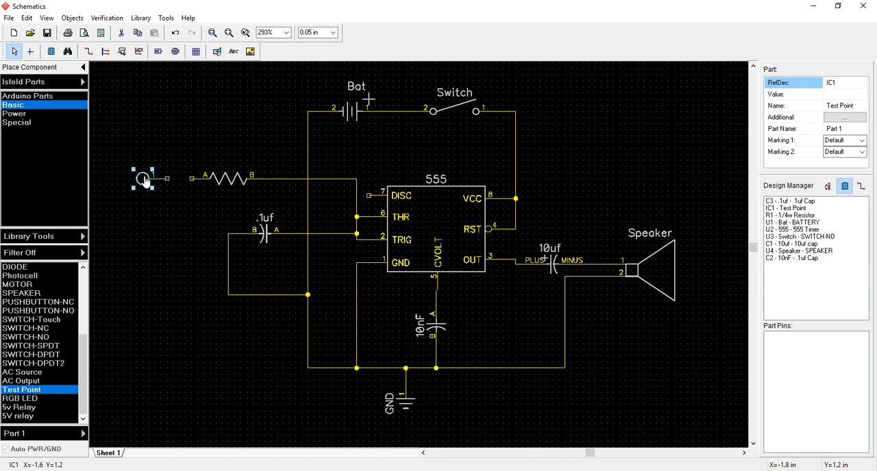
{"action": "left_click", "coordinate": [89, 51]}
{"action": "left_click", "coordinate": [167, 179]}
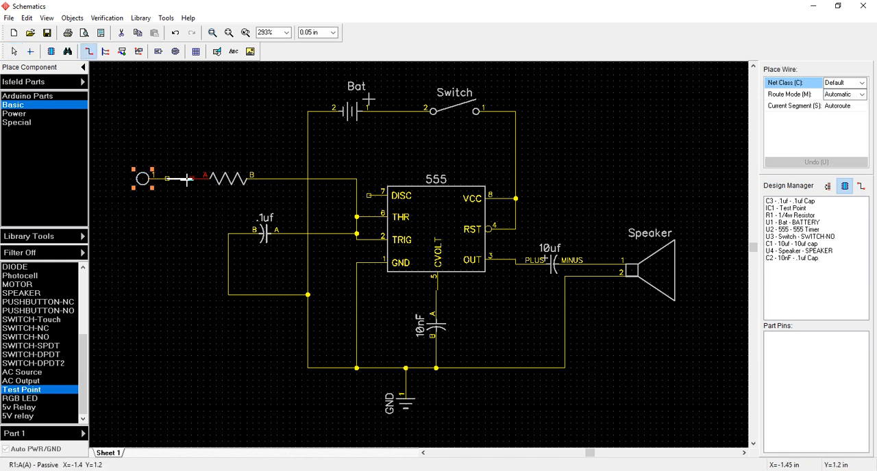
{"action": "left_click", "coordinate": [191, 179]}
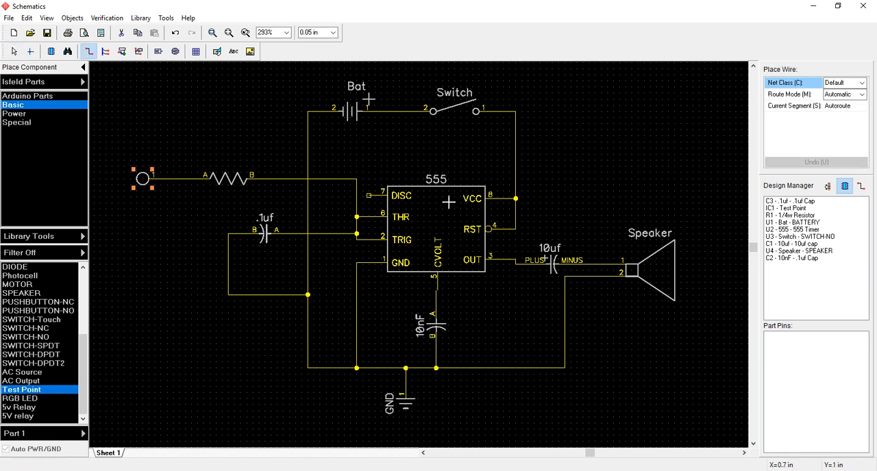
{"action": "key", "text": "Escape"}
- Set the value of the resistor beside the test point to 300K in its component properties
{"action": "left_click", "coordinate": [230, 180]}
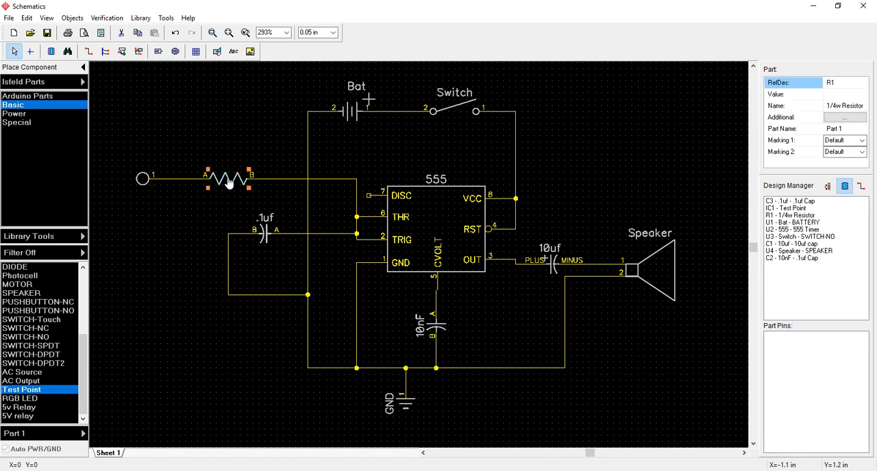
{"action": "double_click", "coordinate": [230, 180]}
{"action": "left_click", "coordinate": [663, 160]}
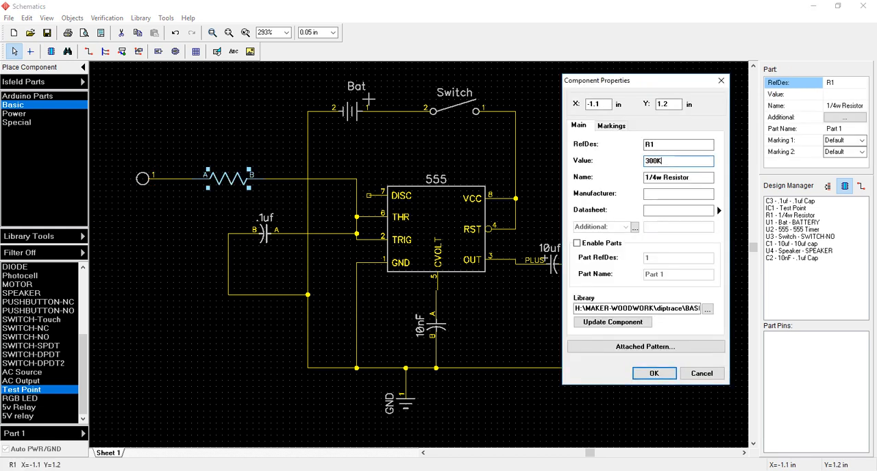
{"action": "left_click", "coordinate": [654, 373]}
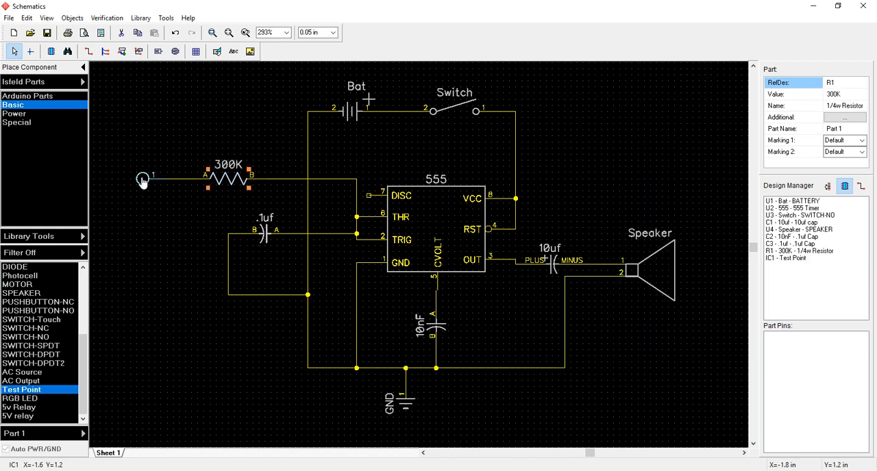
- Set the test point's value to H1 in its component properties
{"action": "double_click", "coordinate": [142, 180]}
{"action": "left_click", "coordinate": [662, 161]}
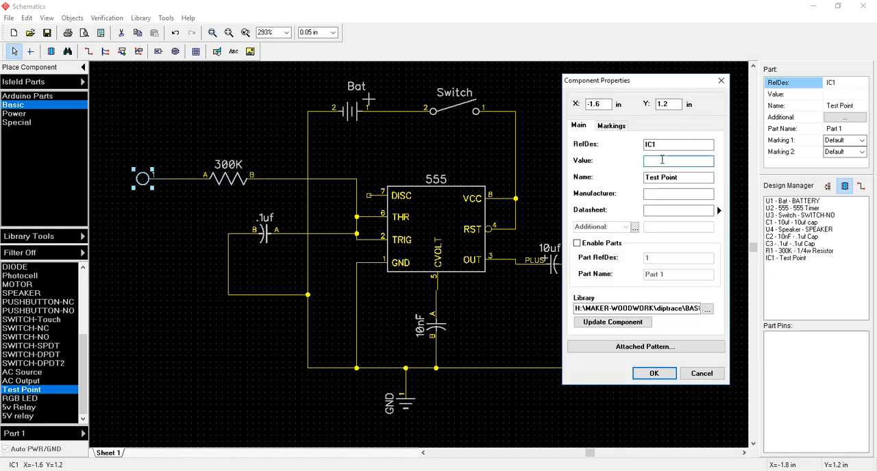
{"action": "type", "text": "H1"}
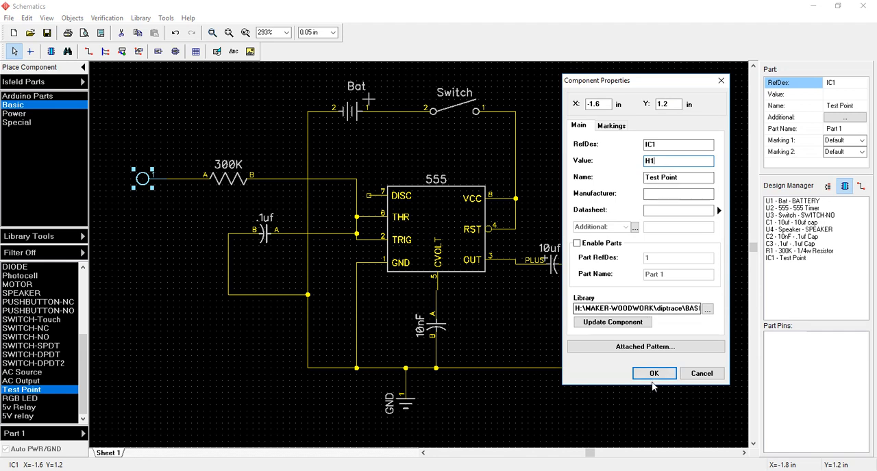
{"action": "left_click", "coordinate": [653, 373]}
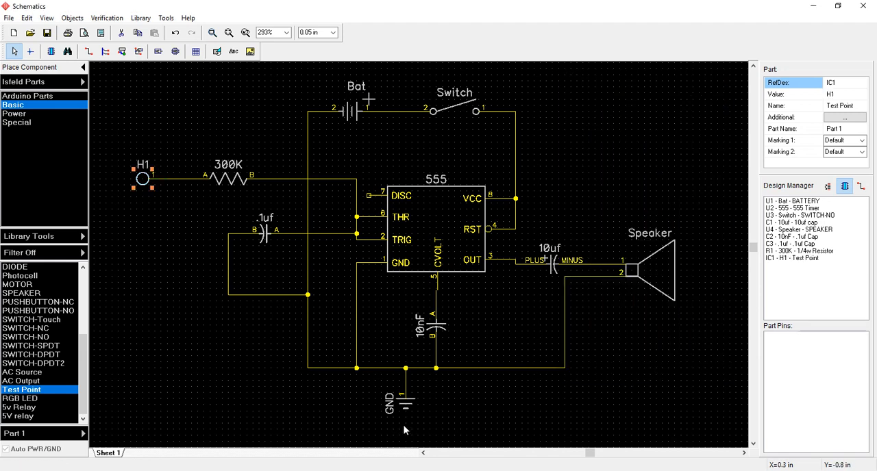
- Check the reference schematic in Word and place a second 1/4w Resistor between the switch and the 555 timer
{"action": "left_click", "coordinate": [437, 470]}
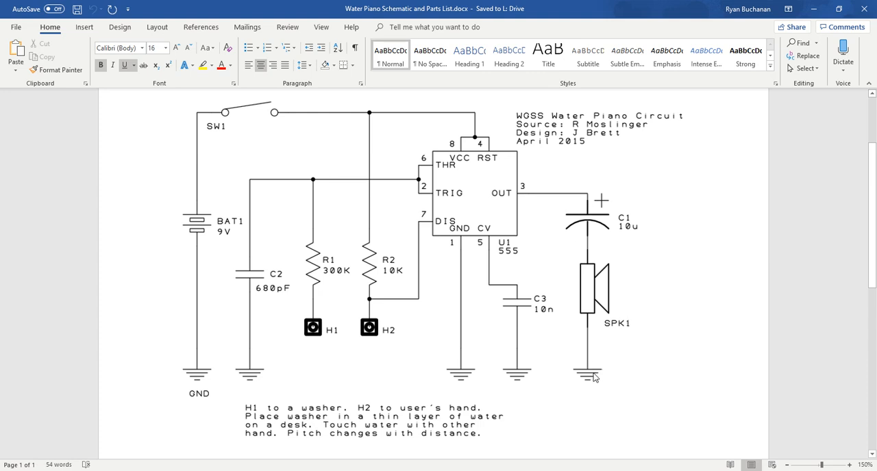
{"action": "left_click", "coordinate": [518, 361]}
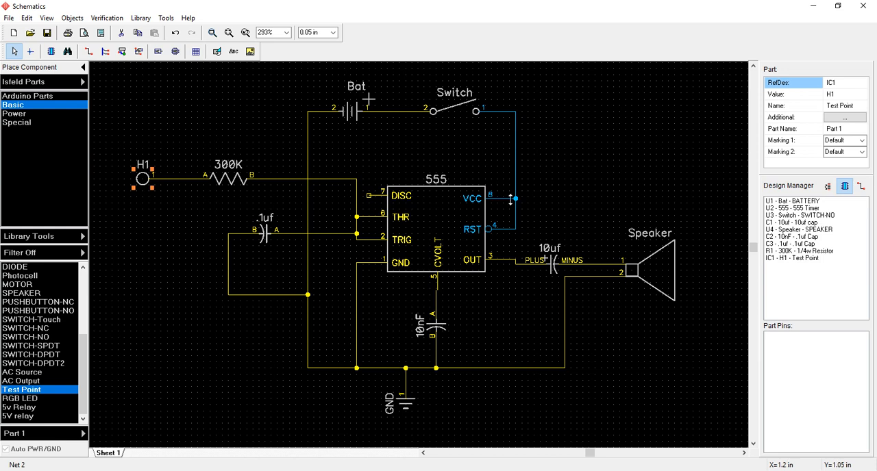
{"action": "left_click_drag", "start_coordinate": [83, 357], "coordinate": [87, 288]}
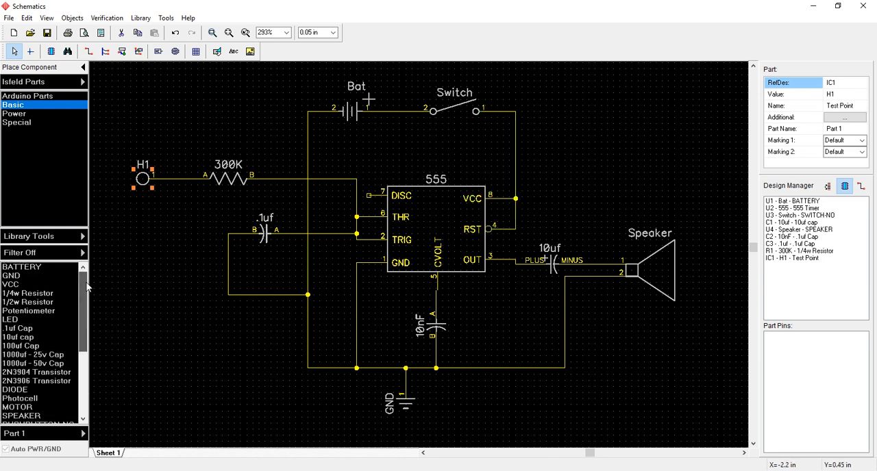
{"action": "left_click", "coordinate": [61, 294]}
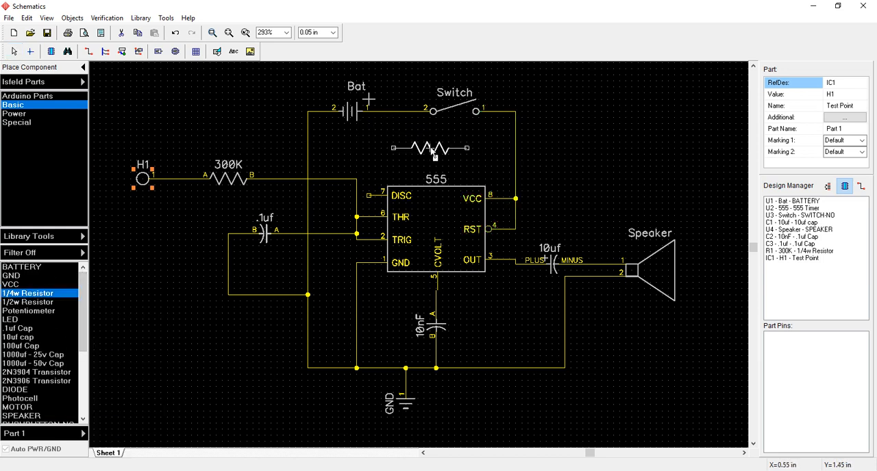
{"action": "left_click", "coordinate": [432, 154]}
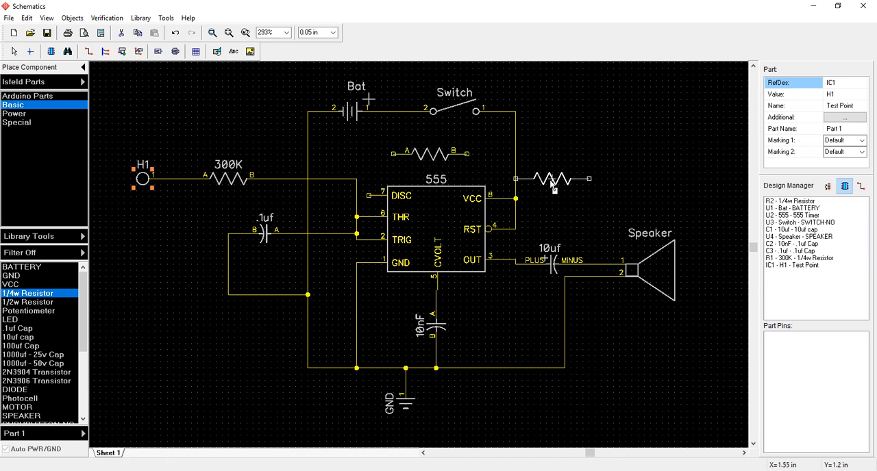
{"action": "key", "text": "Escape"}
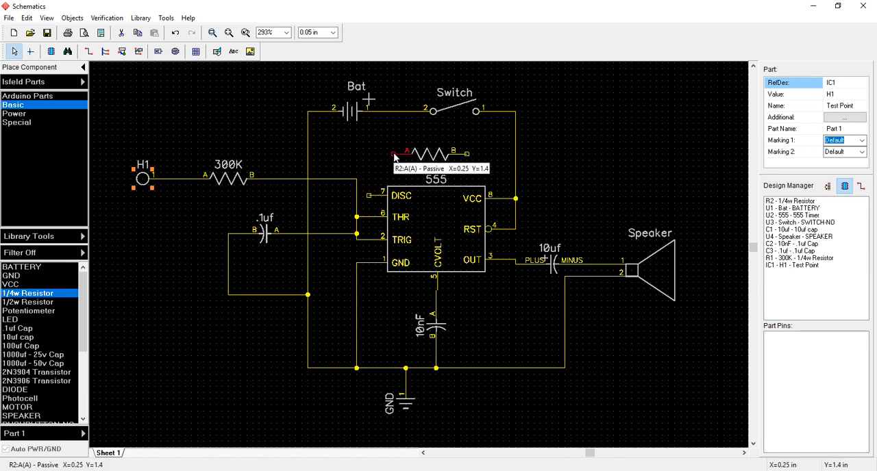
- Wire pin A of the resistor above the 555 timer to the timer's DISC pin
{"action": "left_click", "coordinate": [394, 155]}
{"action": "left_click", "coordinate": [370, 193]}
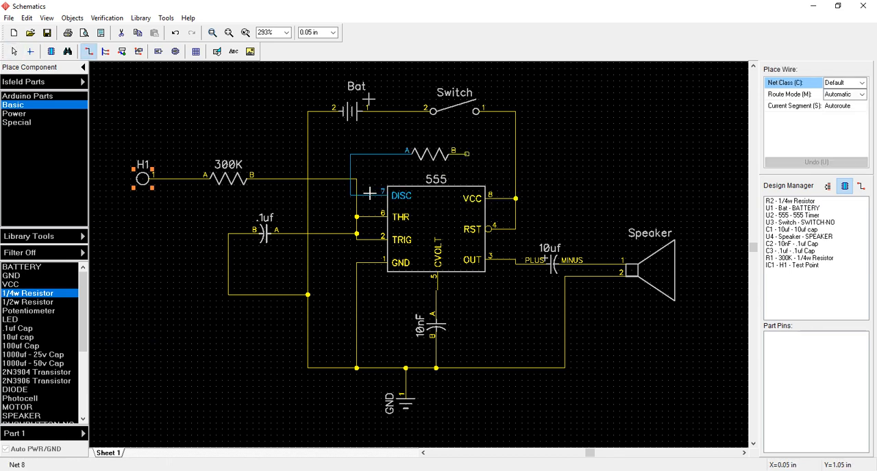
{"action": "key", "text": "Escape"}
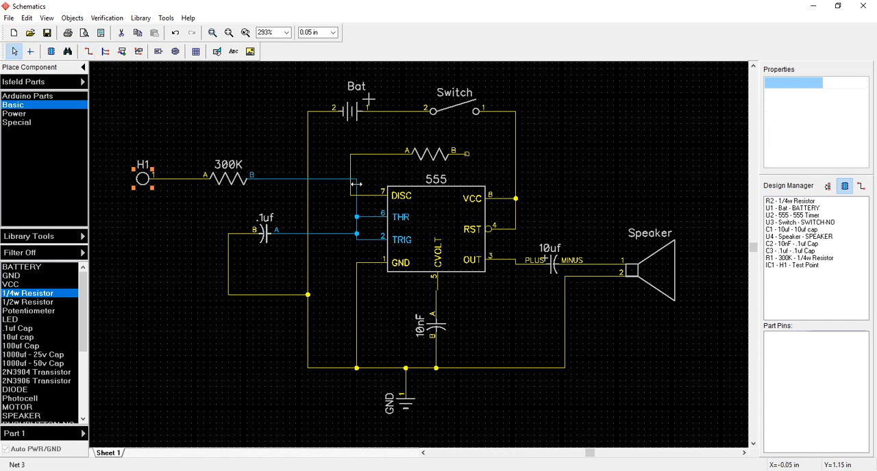
- Reroute the 300K resistor's wire below the DISC pin and shift the DISC wire's vertical segment closer to the timer so they no longer cross
{"action": "left_click", "coordinate": [351, 169]}
{"action": "left_click_drag", "start_coordinate": [351, 169], "coordinate": [343, 203]}
{"action": "left_click", "coordinate": [611, 158]}
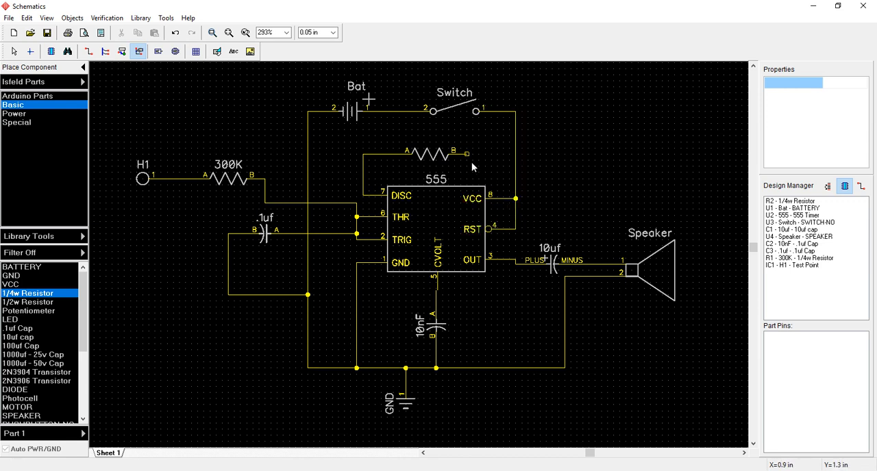
{"action": "key", "text": "Escape"}
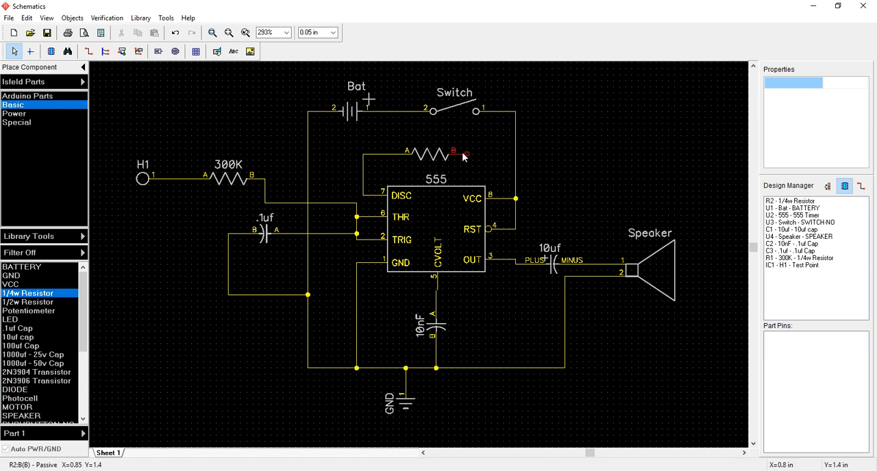
{"action": "left_click", "coordinate": [28, 293]}
{"action": "left_click", "coordinate": [594, 153]}
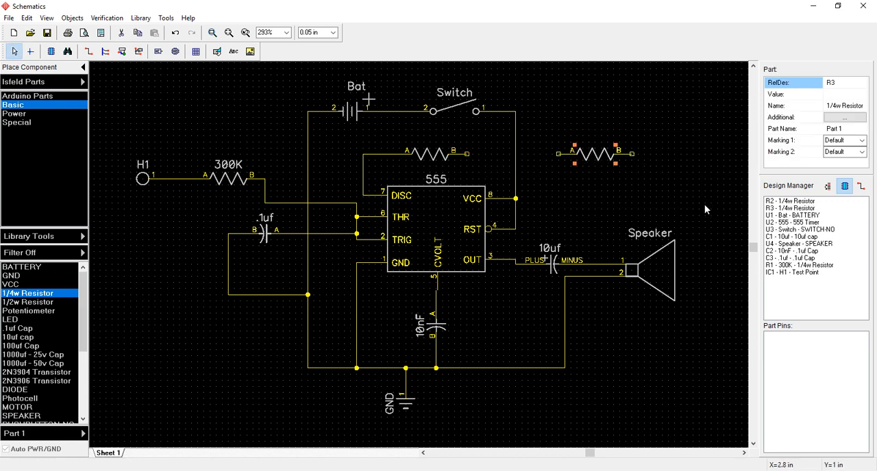
{"action": "key", "text": "Delete"}
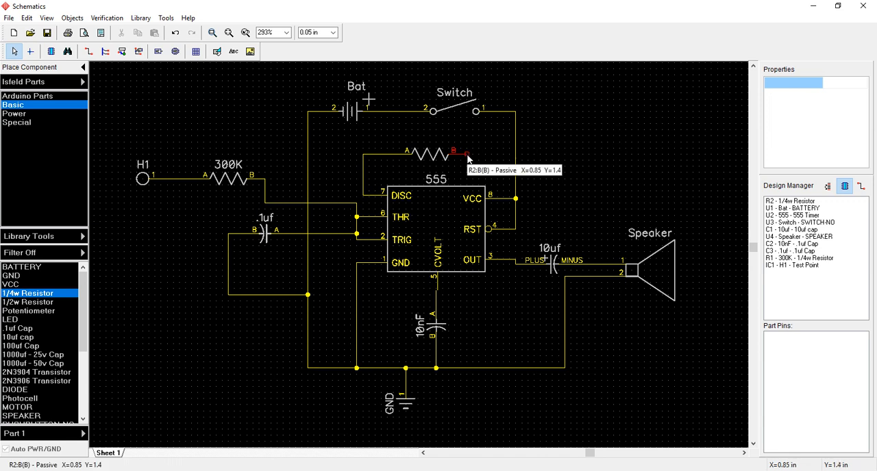
- Wire pin B of the resistor above the 555 timer to the vertical wire joining the switch and VCC
{"action": "left_click", "coordinate": [467, 156]}
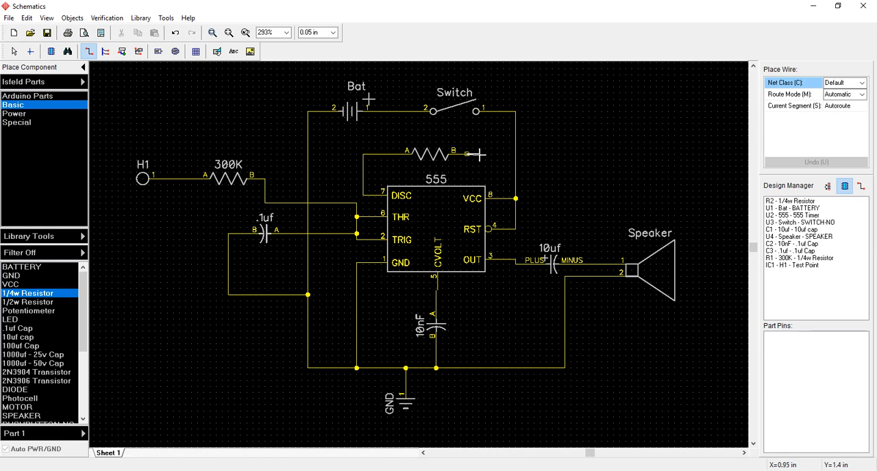
{"action": "left_click", "coordinate": [515, 154]}
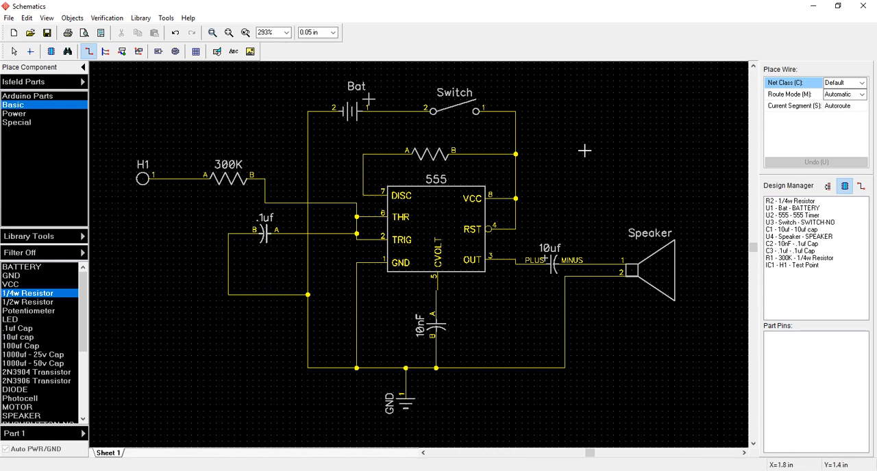
- Check the reference schematic in Word and place a second Test Point between the battery and the 300K resistor, rotated with its pin facing the unlabelled resistor
{"action": "key", "text": "alt+Tab"}
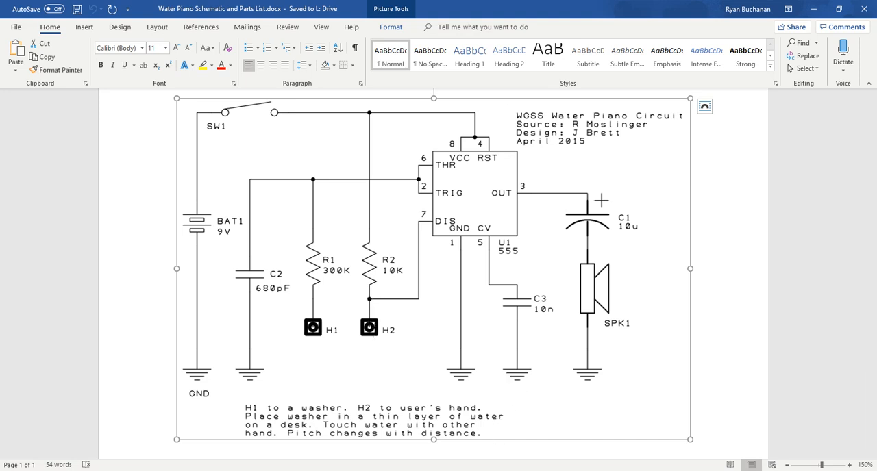
{"action": "key", "text": "alt+Tab"}
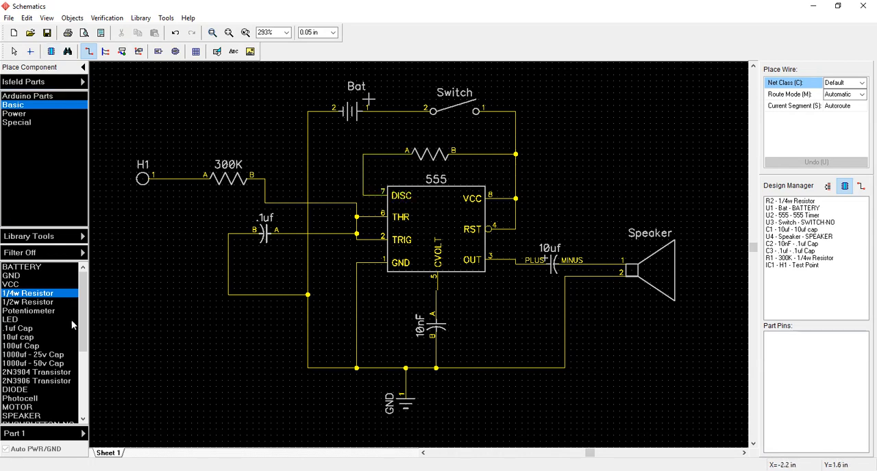
{"action": "scroll", "coordinate": [71, 319], "scroll_direction": "down", "scroll_amount": 5}
{"action": "left_click", "coordinate": [31, 390]}
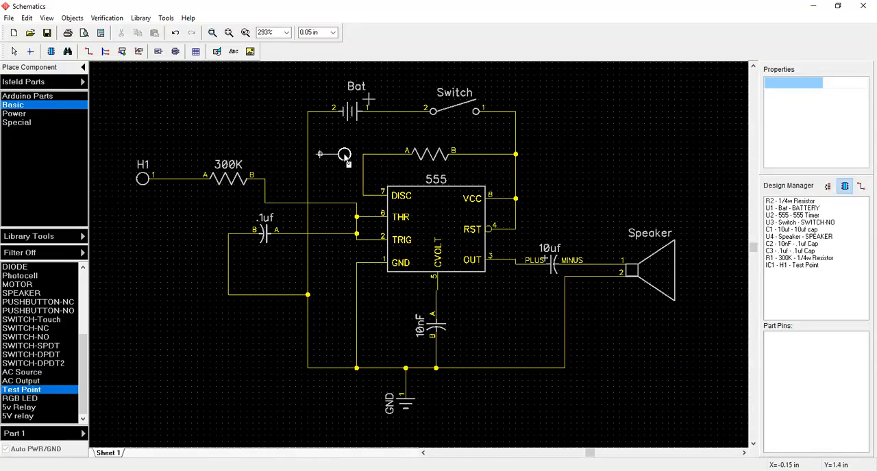
{"action": "key", "text": "space"}
{"action": "key", "text": "space"}
{"action": "left_click", "coordinate": [327, 155]}
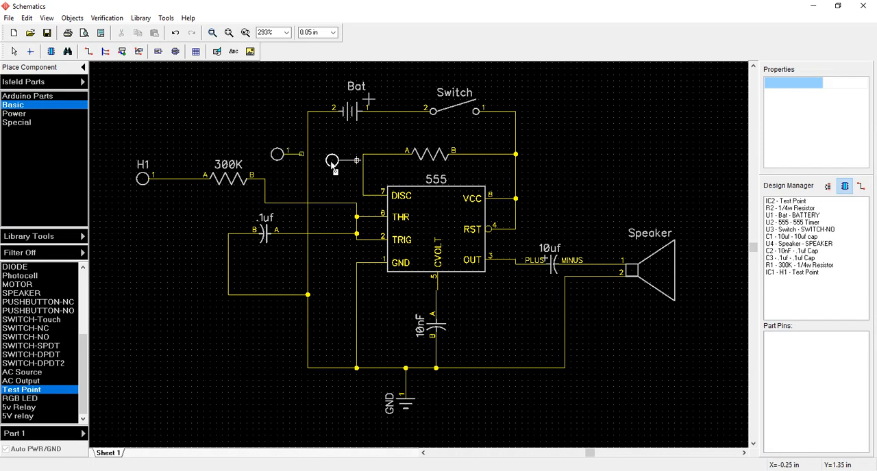
{"action": "key", "text": "Escape"}
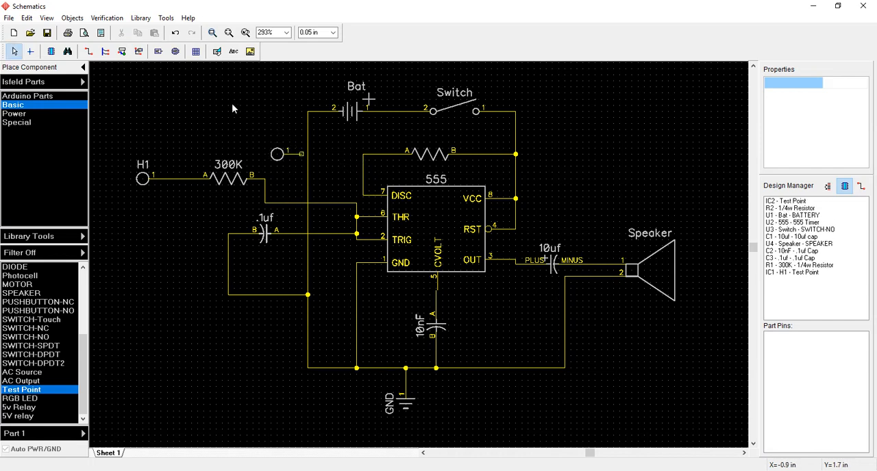
- Wire pin 1 of the new test point to the corner of the wire between the DISC pin and the unlabelled resistor
{"action": "left_click", "coordinate": [88, 51]}
{"action": "left_click", "coordinate": [301, 154]}
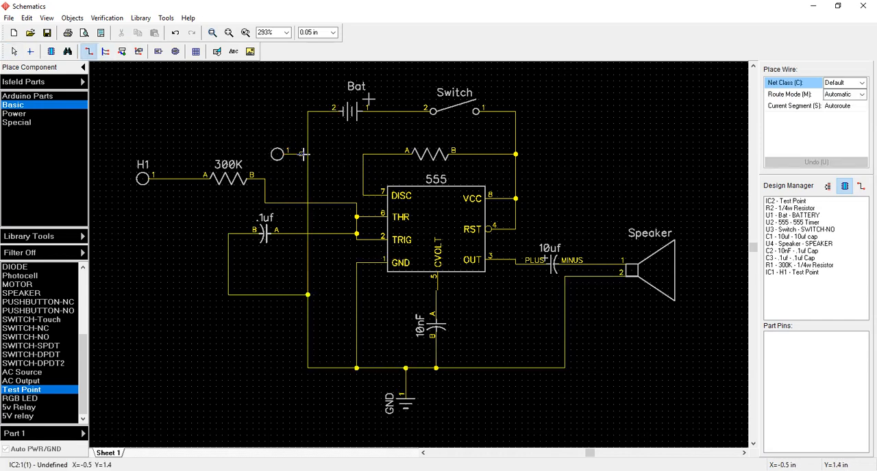
{"action": "left_click", "coordinate": [363, 154]}
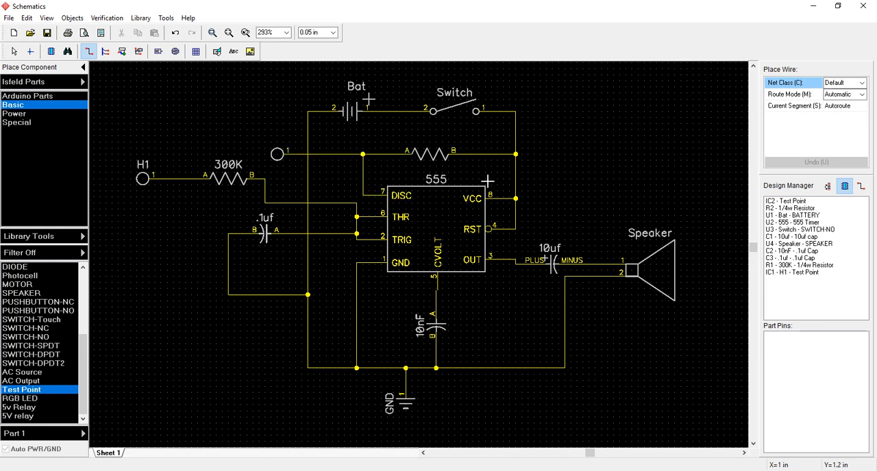
{"action": "key", "text": "Escape"}
- Set the new test point's value to H2 in its component properties
{"action": "double_click", "coordinate": [277, 153]}
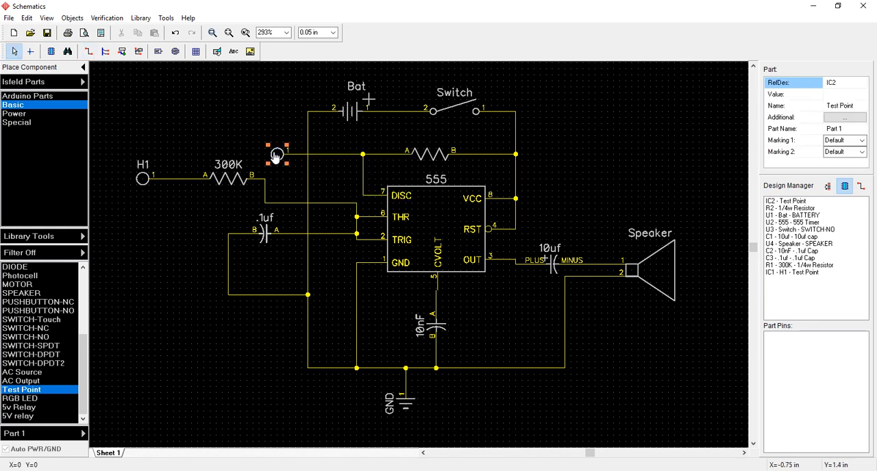
{"action": "left_click", "coordinate": [683, 162]}
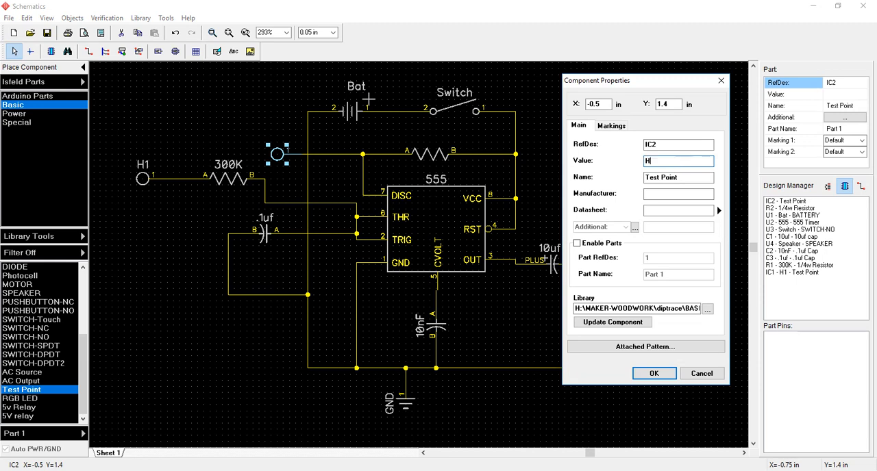
{"action": "left_click", "coordinate": [654, 373]}
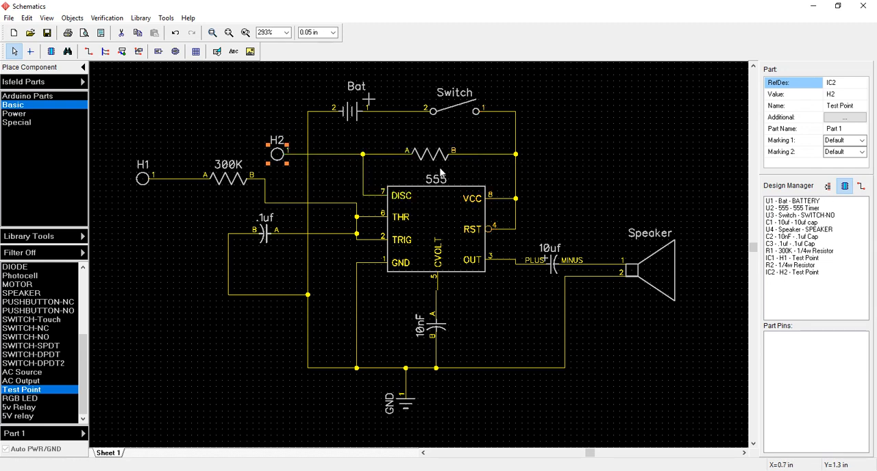
- Set the value of the resistor above the 555 timer to 10K in its component properties
{"action": "double_click", "coordinate": [429, 157]}
{"action": "left_click", "coordinate": [680, 160]}
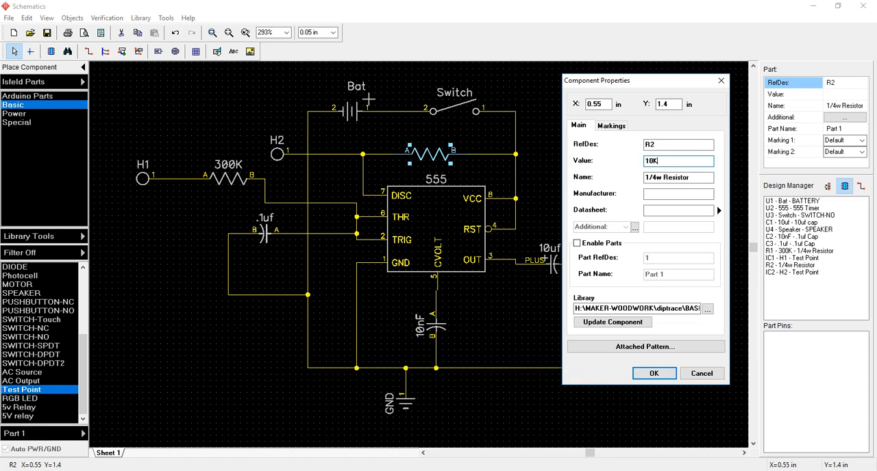
{"action": "left_click", "coordinate": [653, 373]}
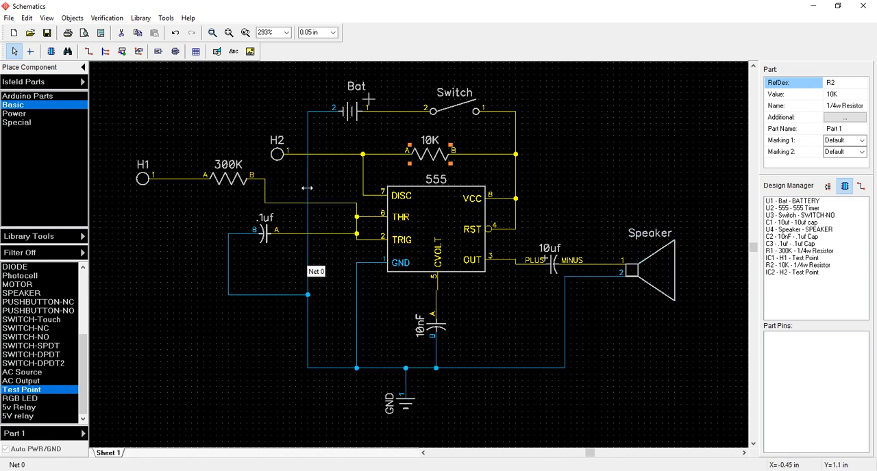
- Shift the vertical segment of the battery's ground wire outward beyond H1 so it no longer crosses the H1 and H2 wires
{"action": "left_click_drag", "start_coordinate": [308, 269], "coordinate": [112, 194]}
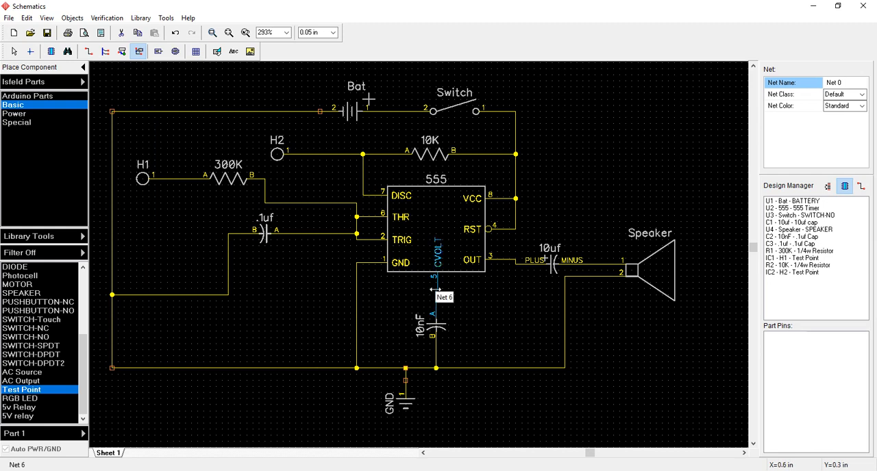
- Start saving the finished schematic with Save As
{"action": "left_click", "coordinate": [9, 18]}
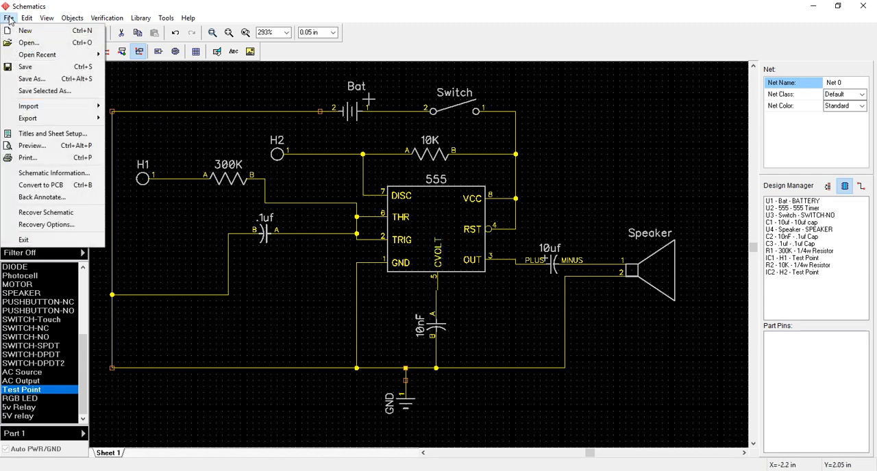
{"action": "left_click", "coordinate": [34, 78]}
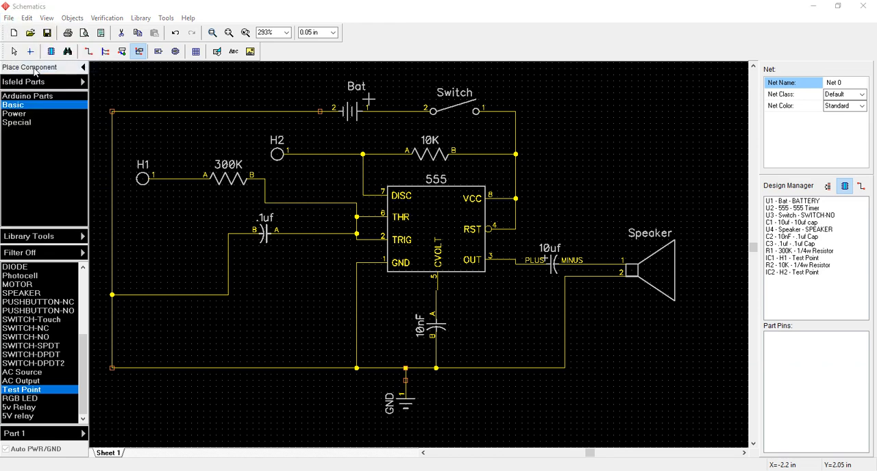